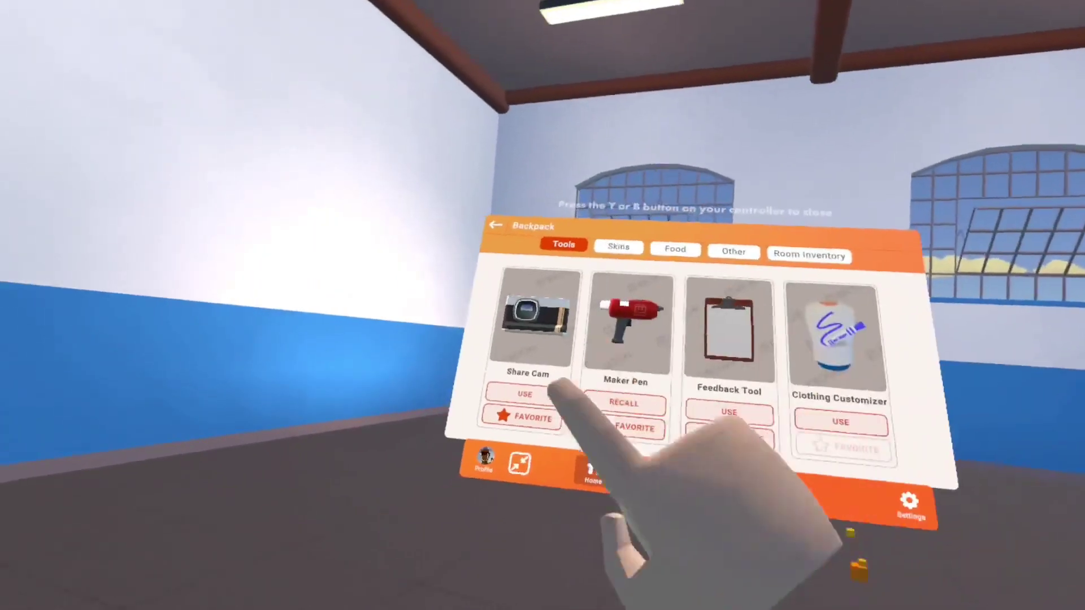
Step: Toggle the favorite marks of the Share Cam and the Feedback Tool in the backpack's tool list
left_click(532, 417)
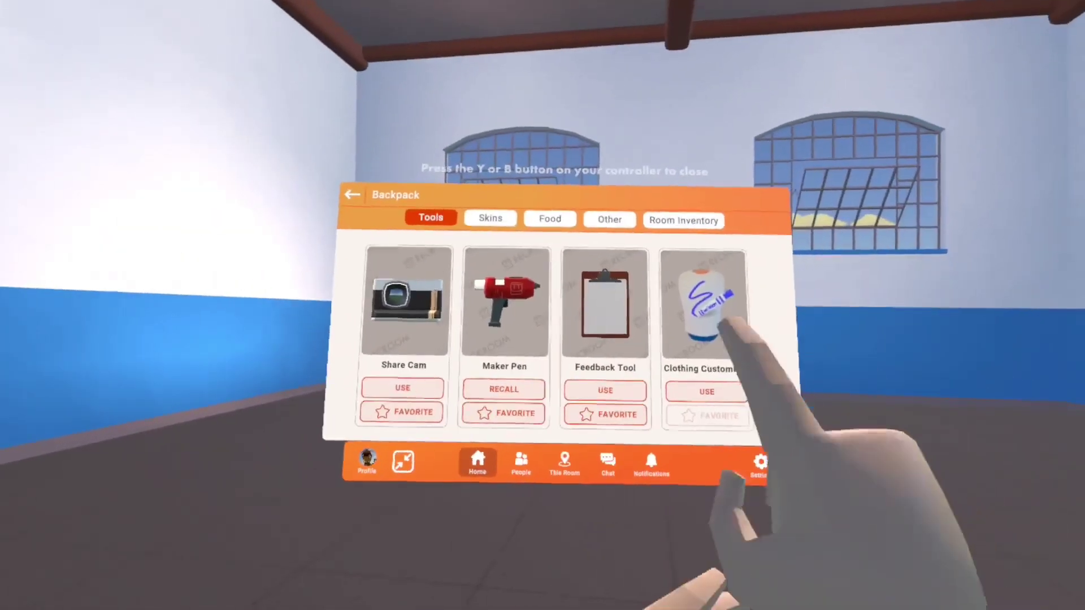
left_click(615, 415)
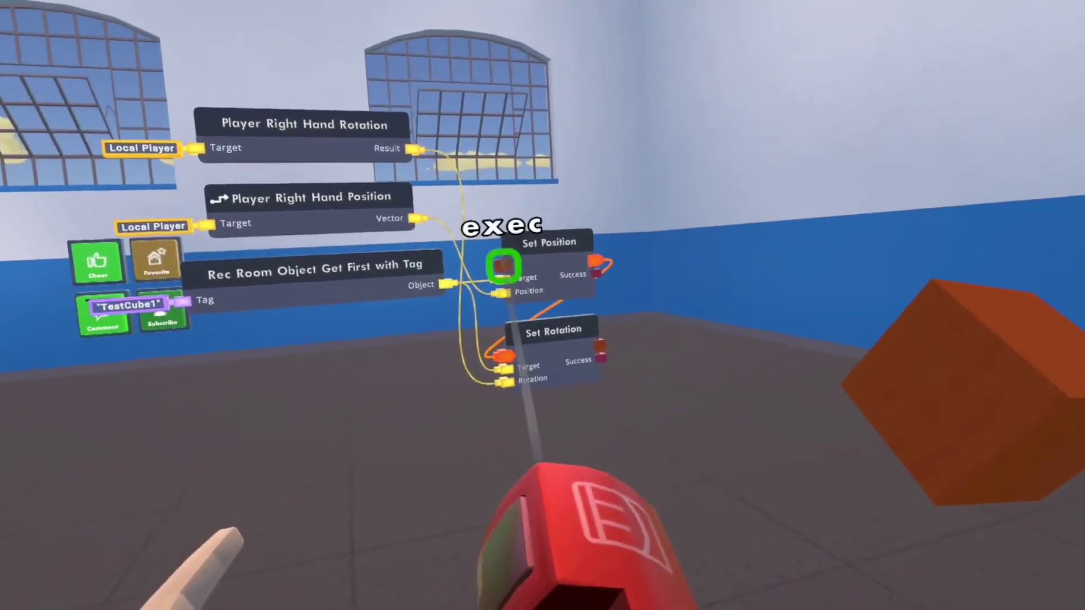
left_click(503, 265)
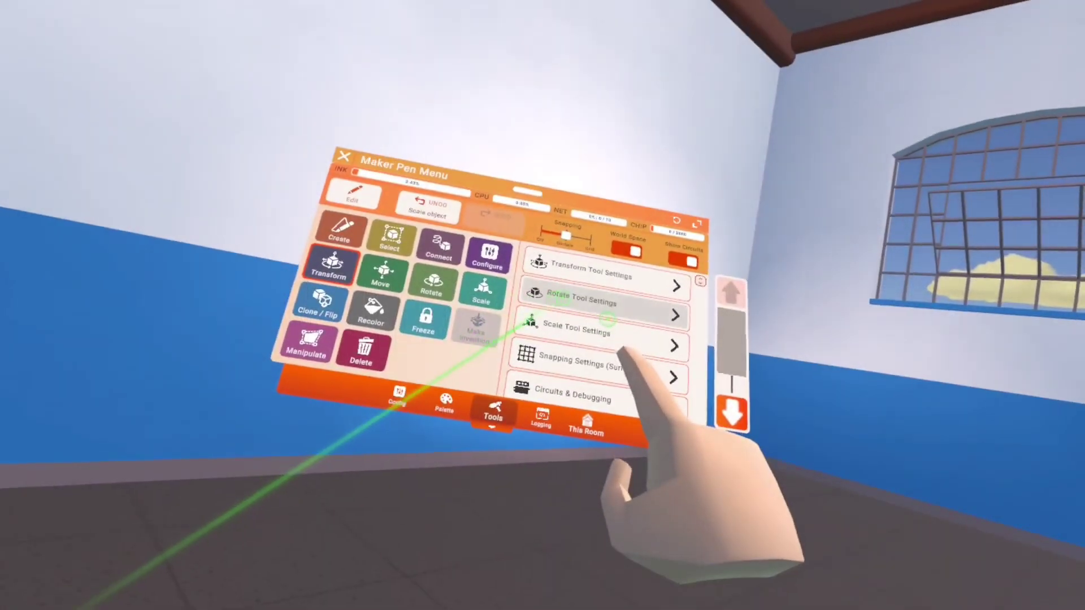
left_click(622, 367)
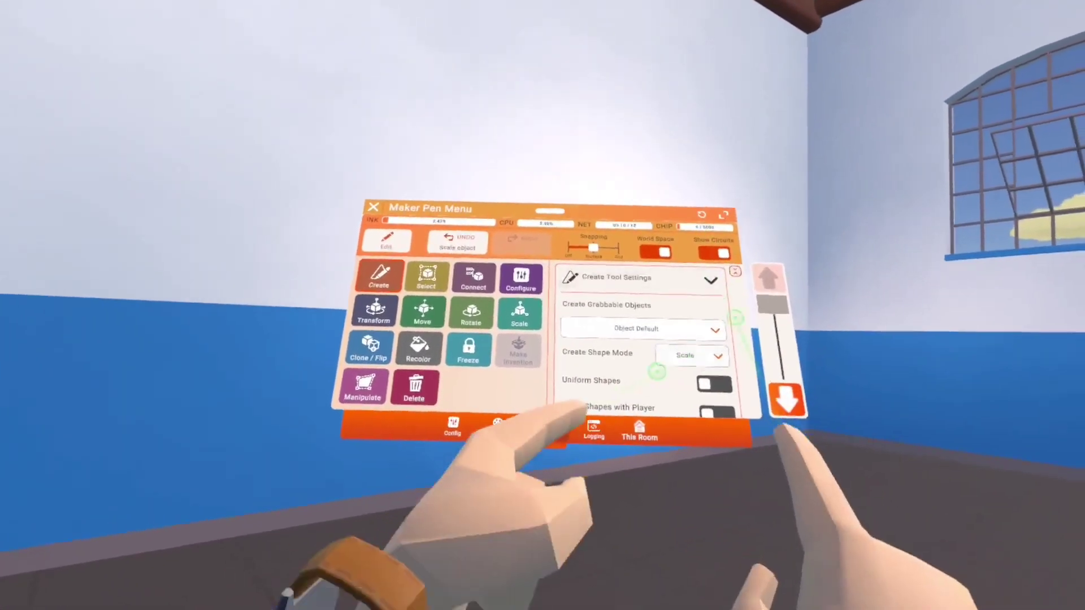
left_click_drag(657, 372, 646, 290)
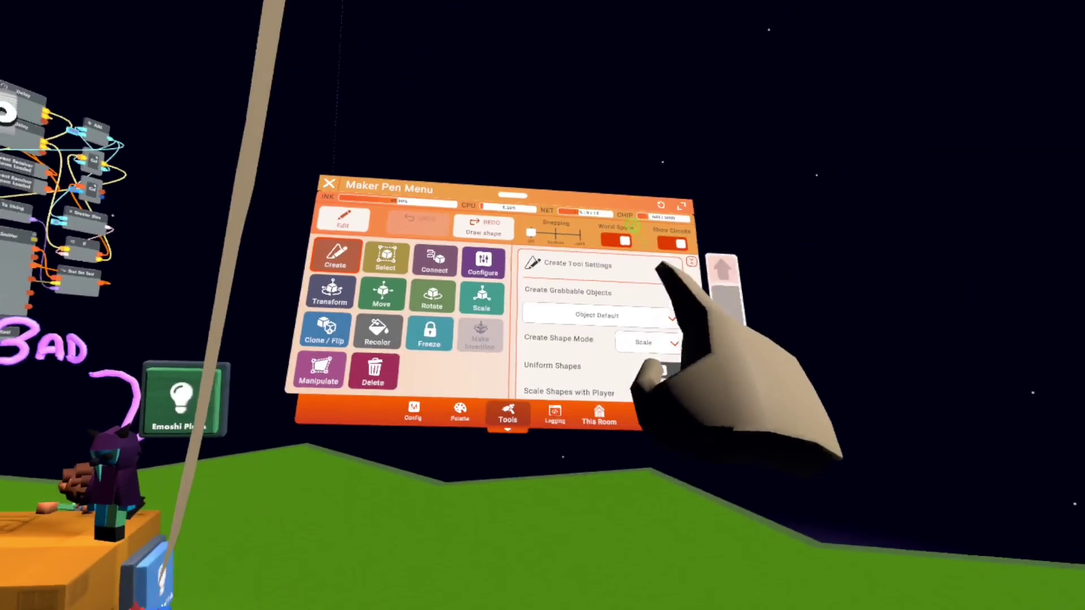
Step: Draw test tube strokes in the air with the Create tool and undo them
left_click(678, 322)
left_click(700, 264)
left_click(698, 359)
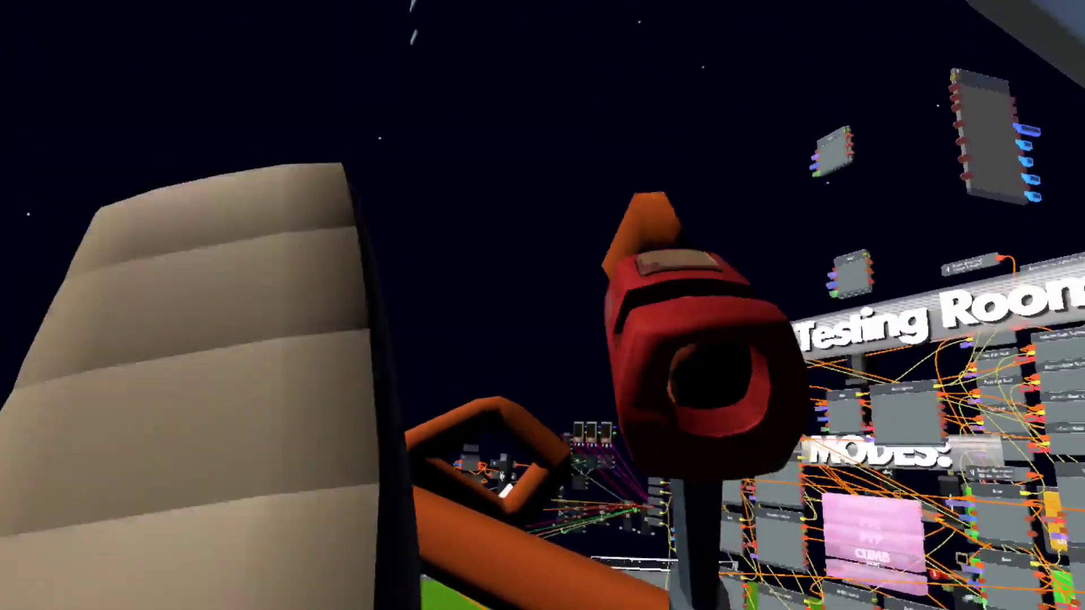
left_click(616, 215)
left_click(619, 164)
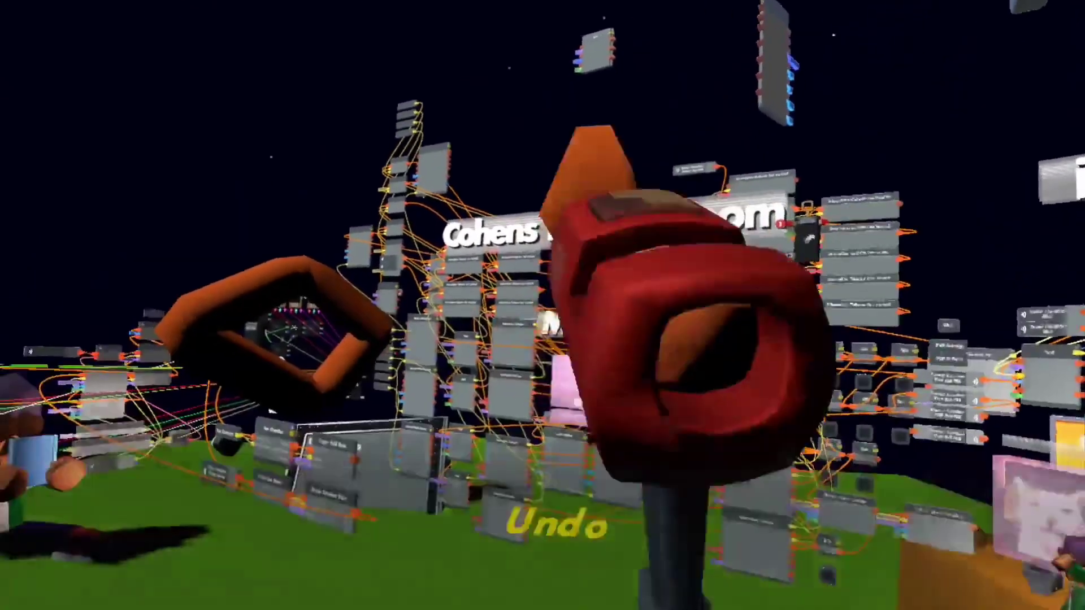
left_click(625, 364)
left_click(535, 360)
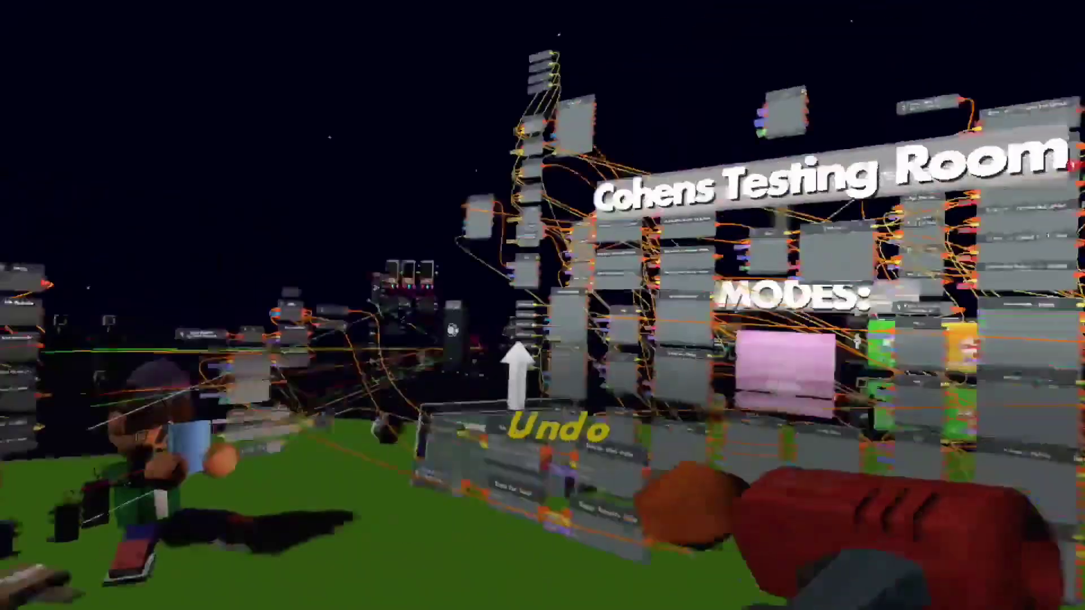
left_click(649, 344)
left_click(738, 321)
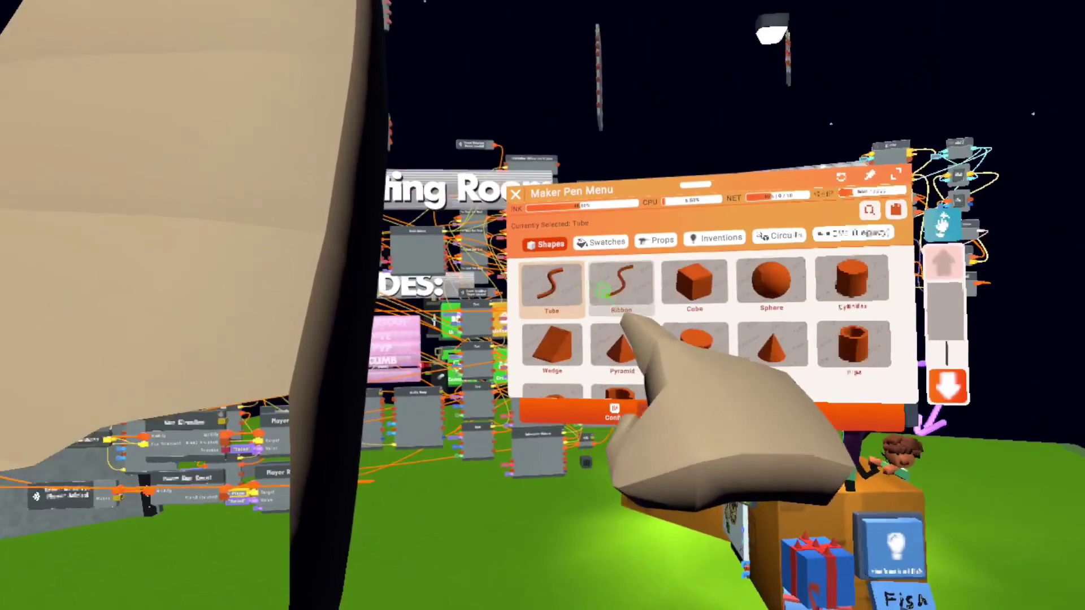
Step: Draw a large cube using the Cube shape, and turn off Uniform Shapes in the Create tool settings
left_click(695, 282)
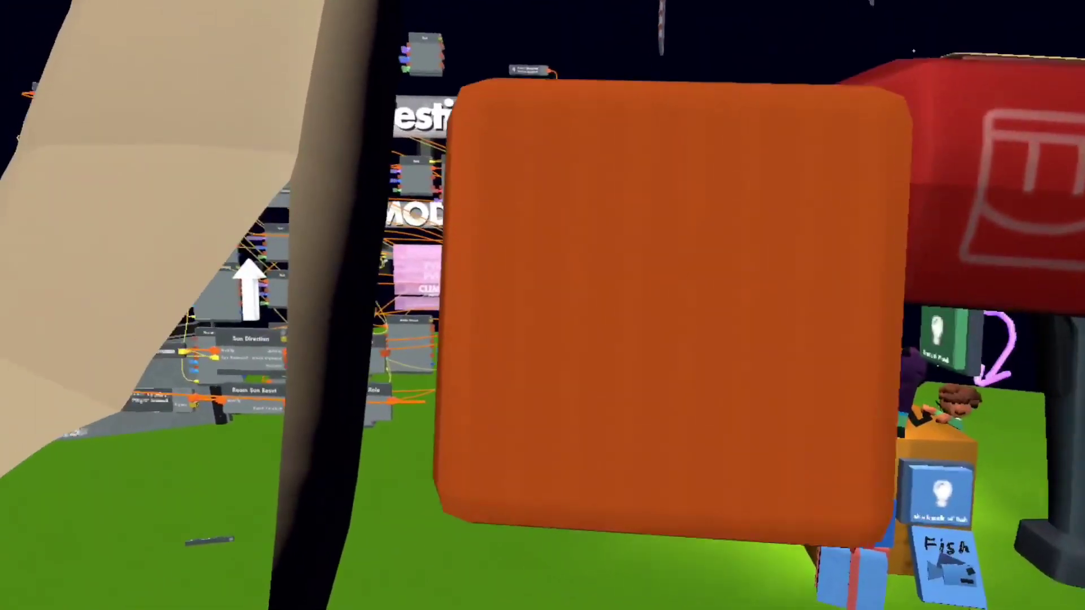
left_click(800, 424)
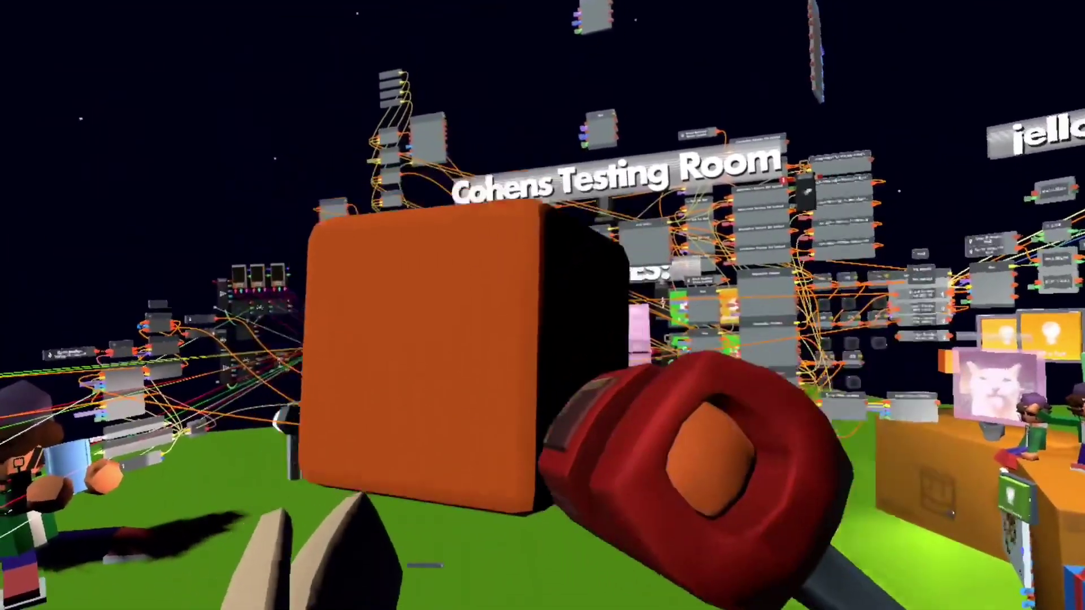
left_click(596, 407)
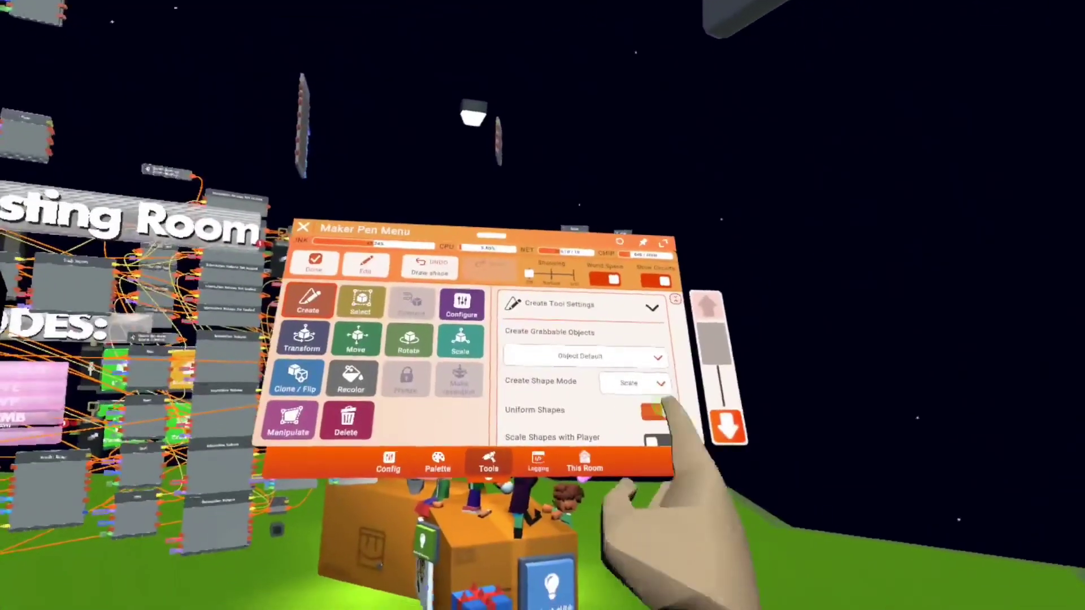
left_click(656, 411)
left_click_drag(596, 458, 572, 349)
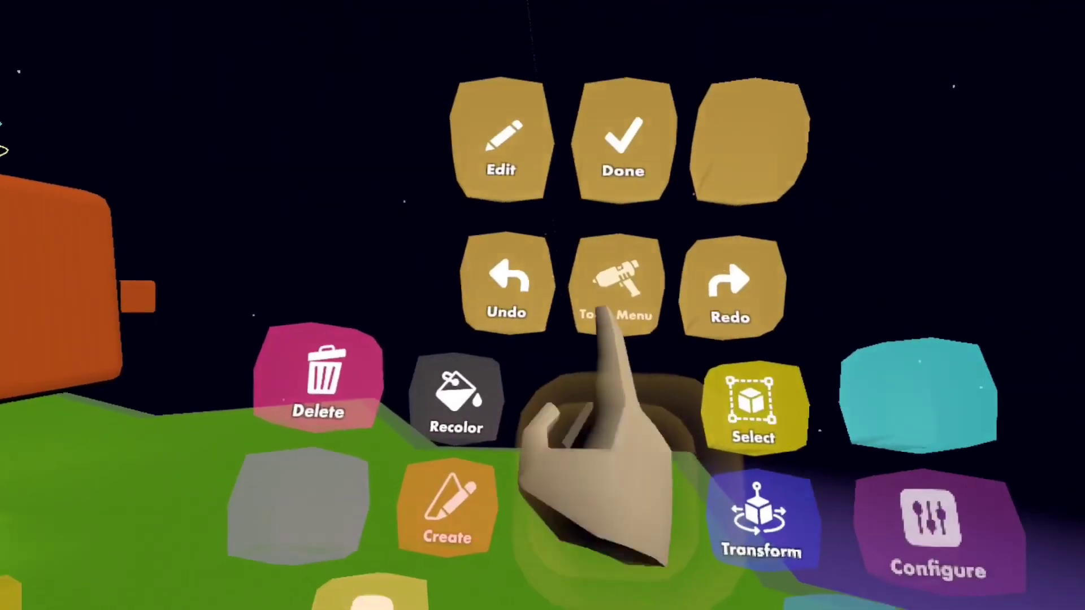
Step: Look through the shapes in the Maker Pen palette and choose Tube as the shape to draw
left_click(612, 297)
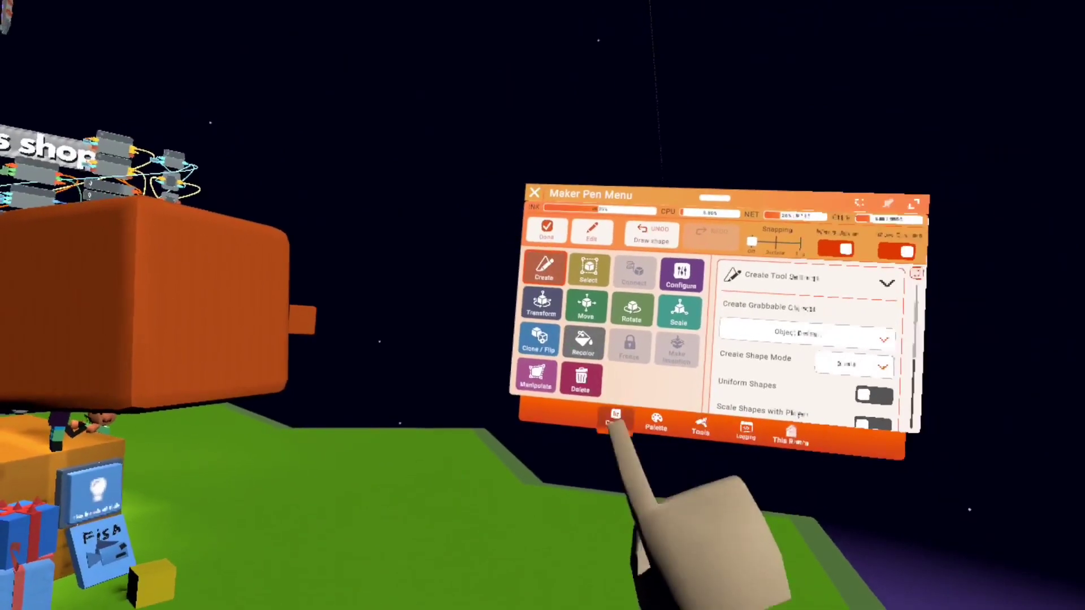
left_click(615, 421)
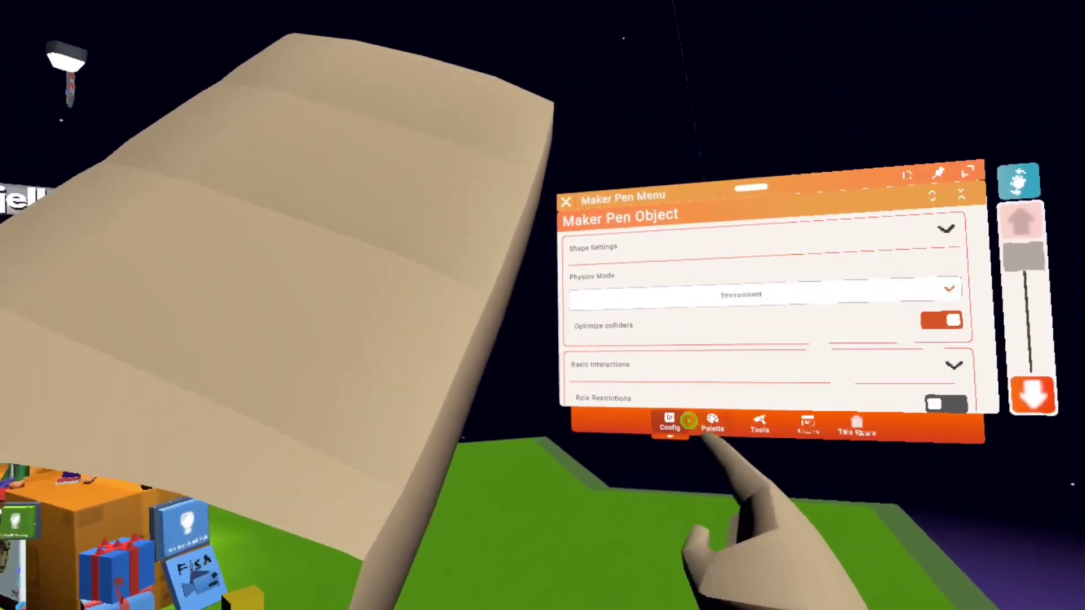
left_click(719, 396)
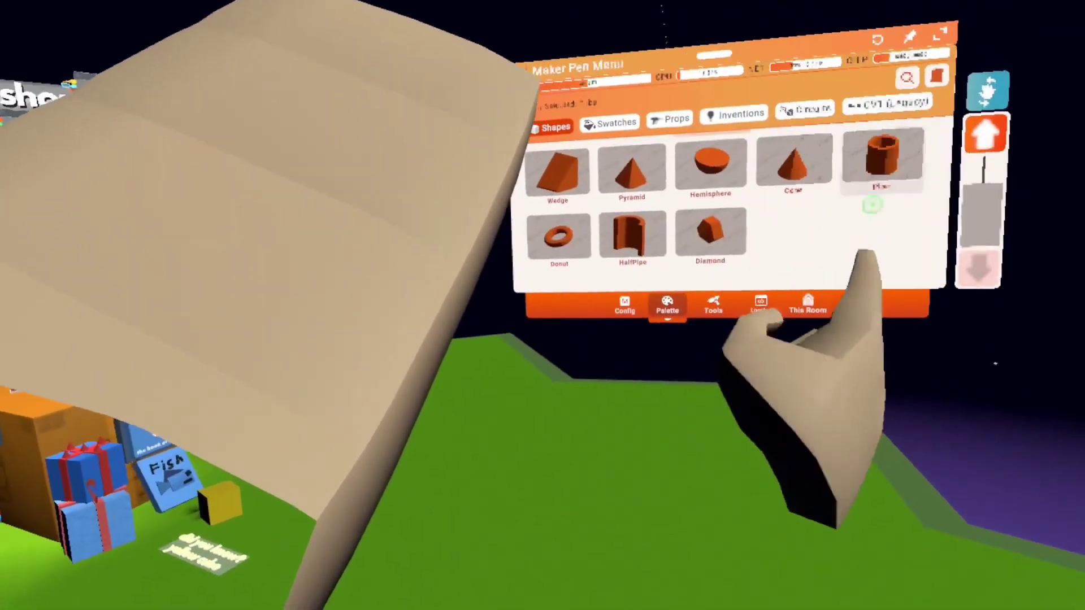
left_click_drag(731, 224, 667, 293)
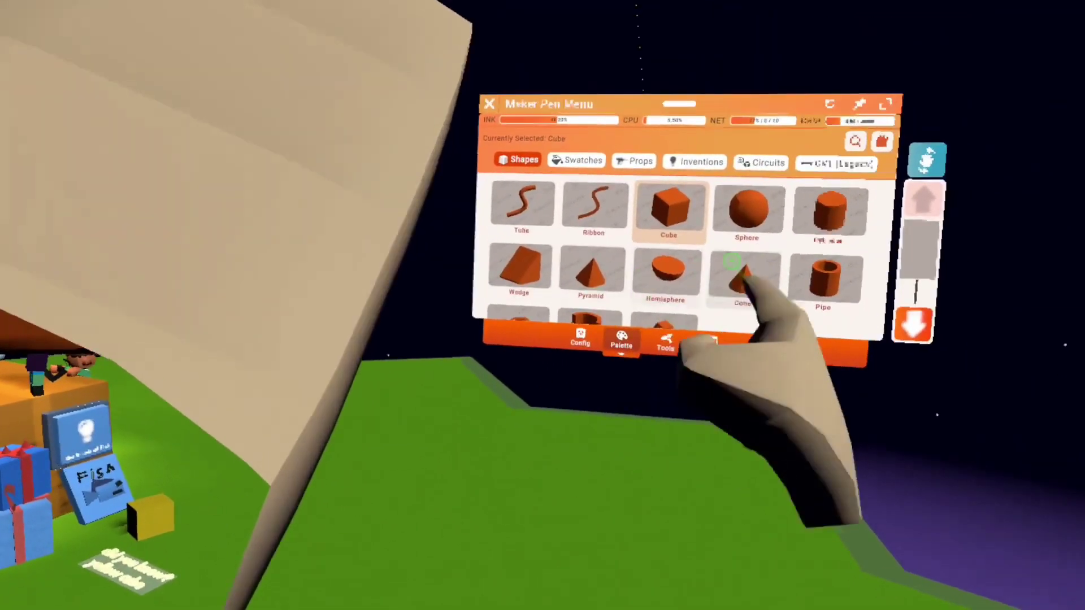
left_click_drag(742, 271, 742, 204)
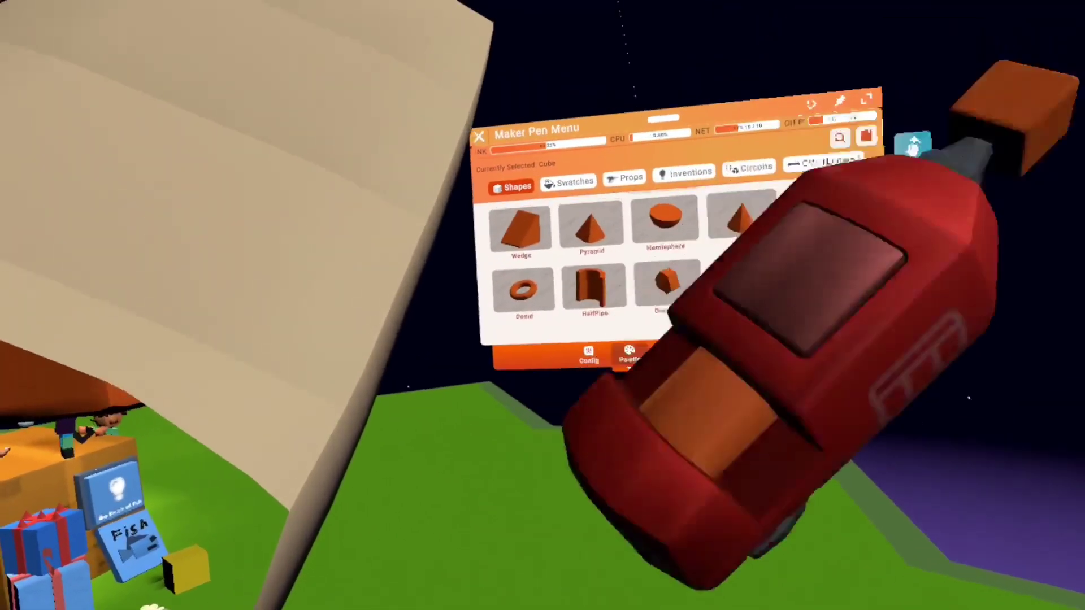
scroll(666, 260, "up", 2)
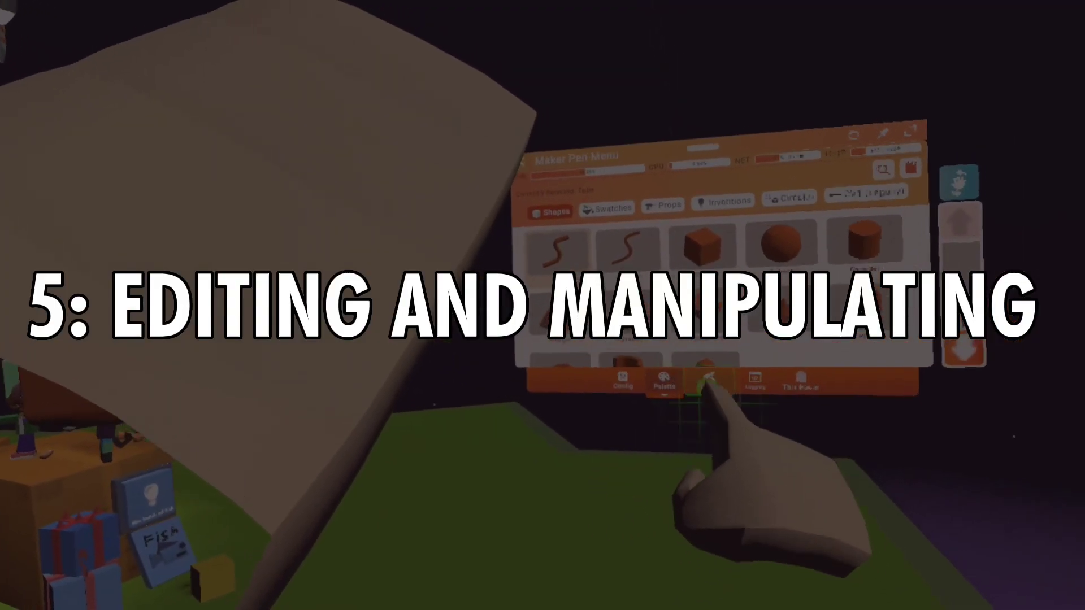
left_click(733, 367)
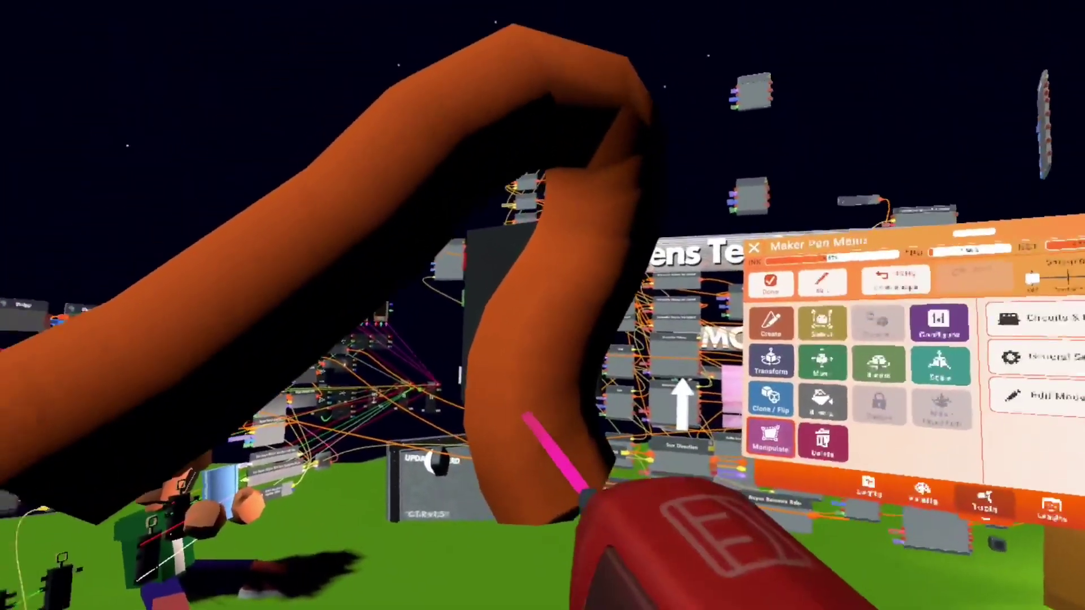
Step: Reshape the large orange tube with the Manipulate tool, pulling its middle section up and then down into a wave
left_click(526, 416)
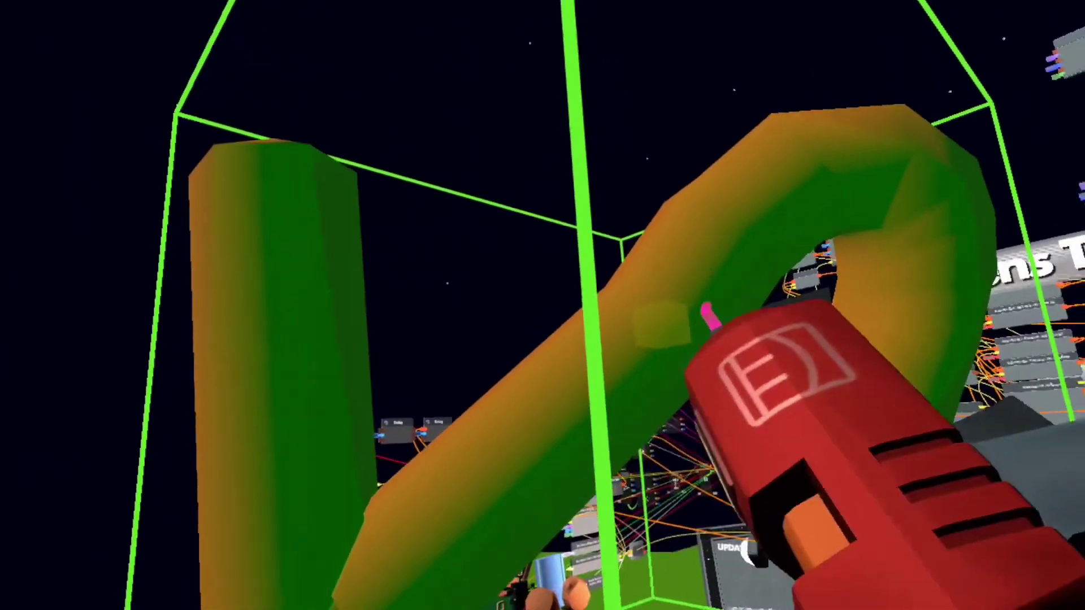
left_click_drag(661, 322, 582, 175)
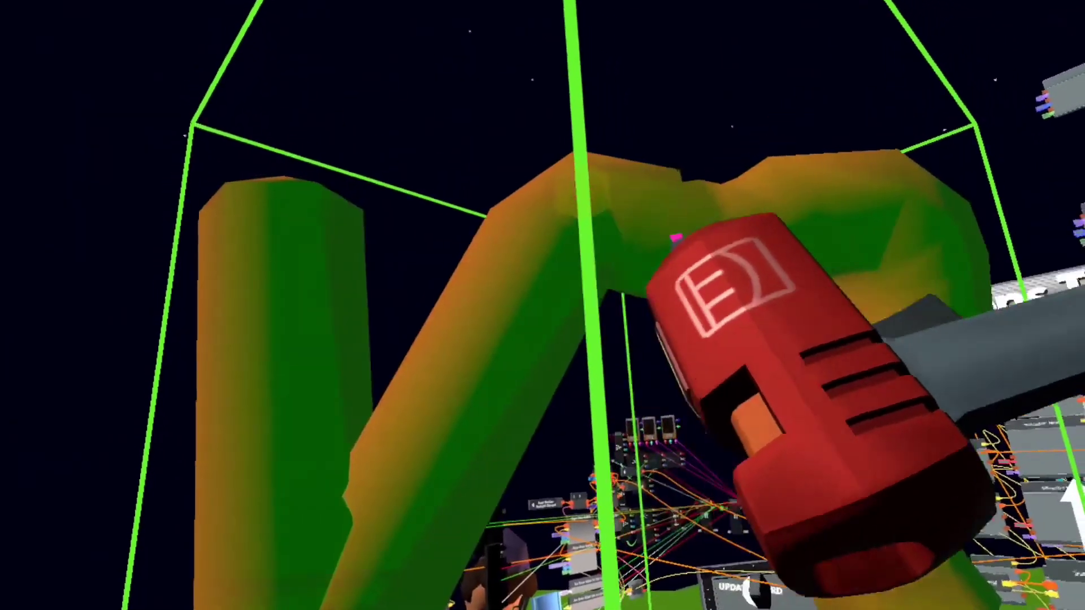
mouse_move(682, 241)
left_mouse_down()
mouse_move(675, 435)
mouse_move(627, 588)
left_mouse_up()
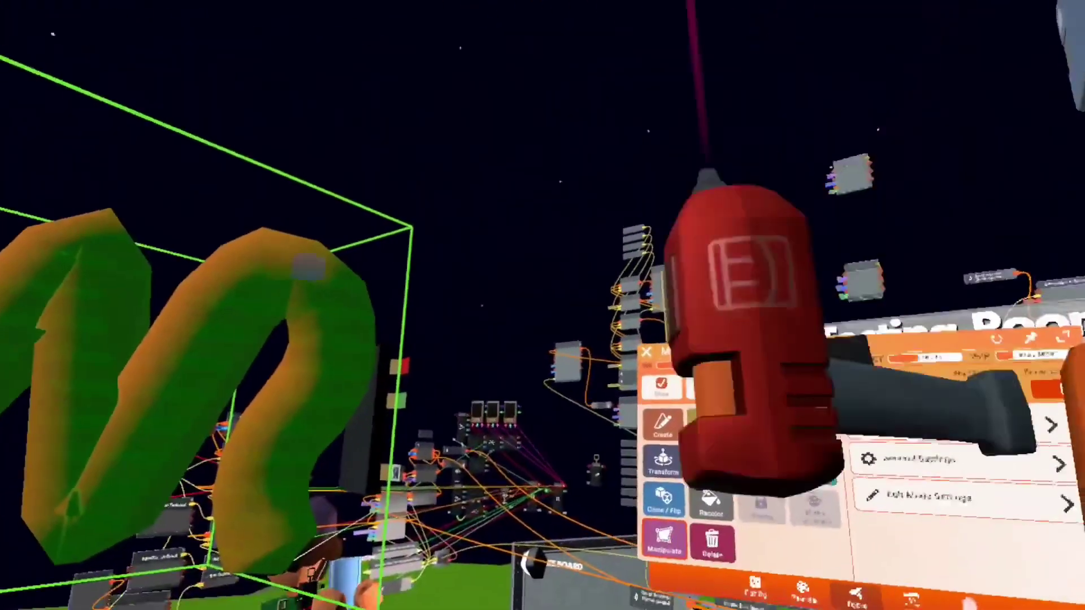
Step: Edit the tube's control points and delete the ones between its two ends
left_click(684, 334)
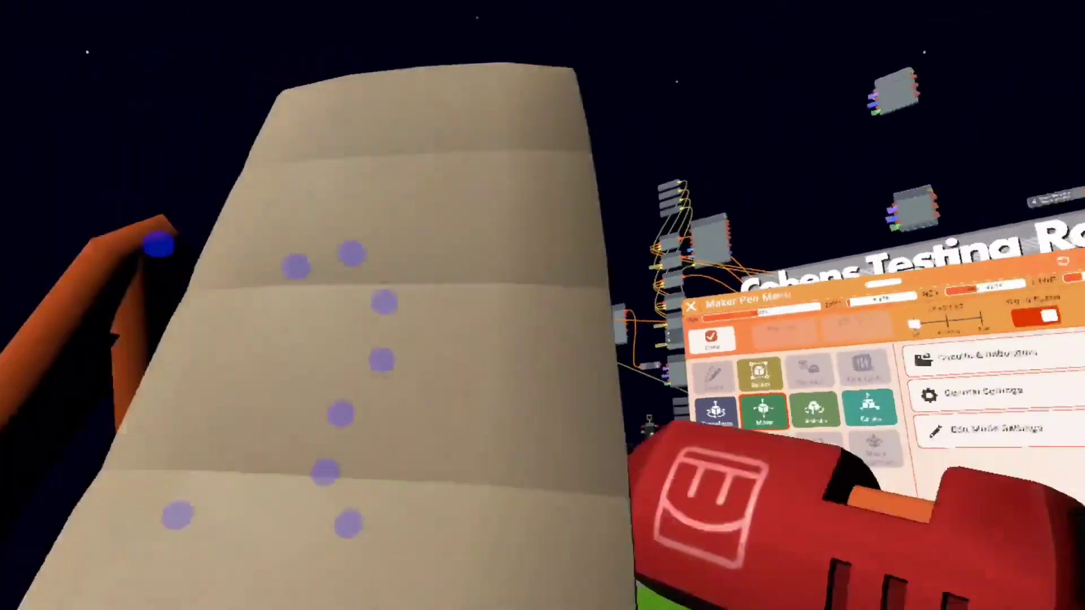
left_click(869, 407)
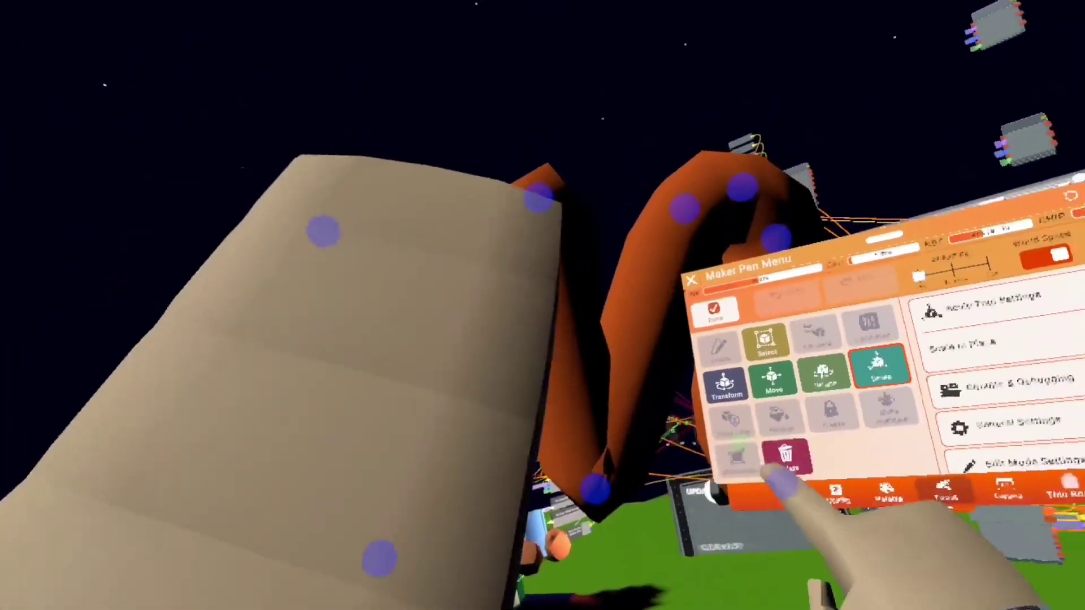
left_click(779, 457)
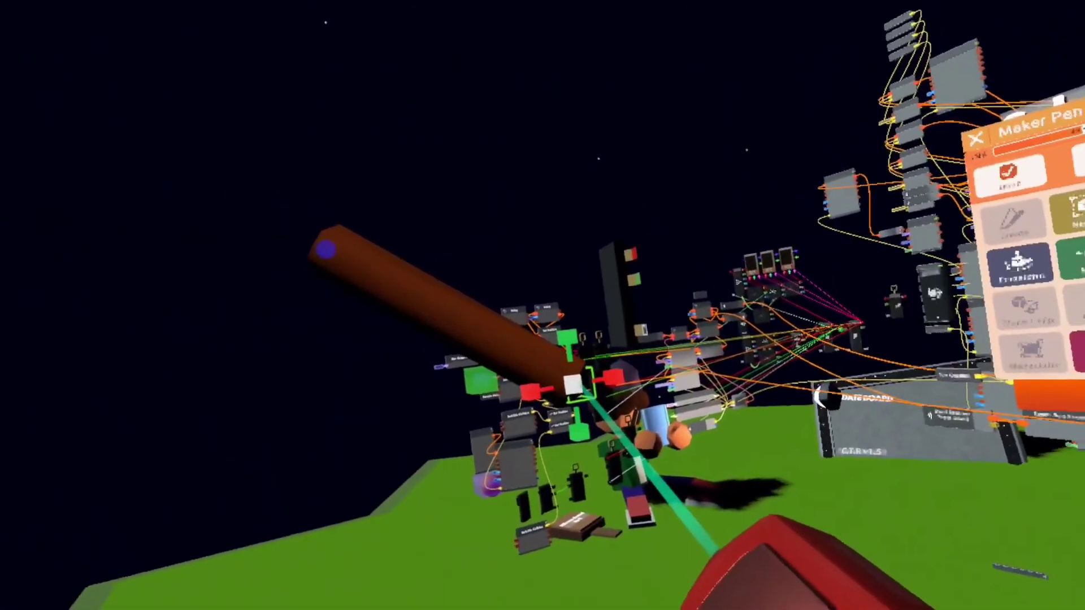
Step: Scale one end point of the straight tube, first thinner and then much wider
left_click_drag(572, 385, 582, 329)
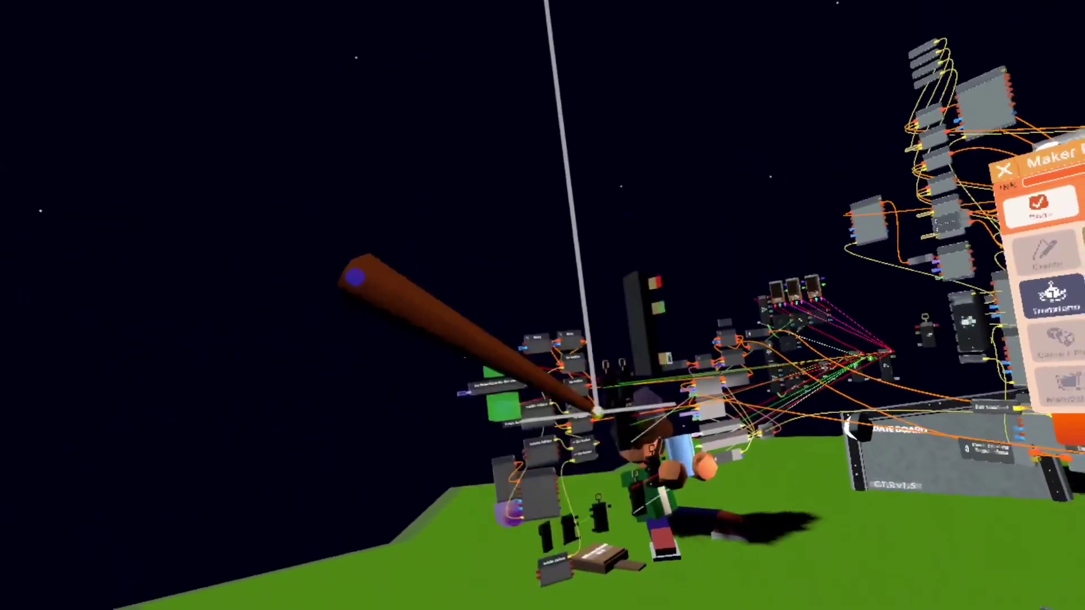
left_click_drag(597, 411, 566, 212)
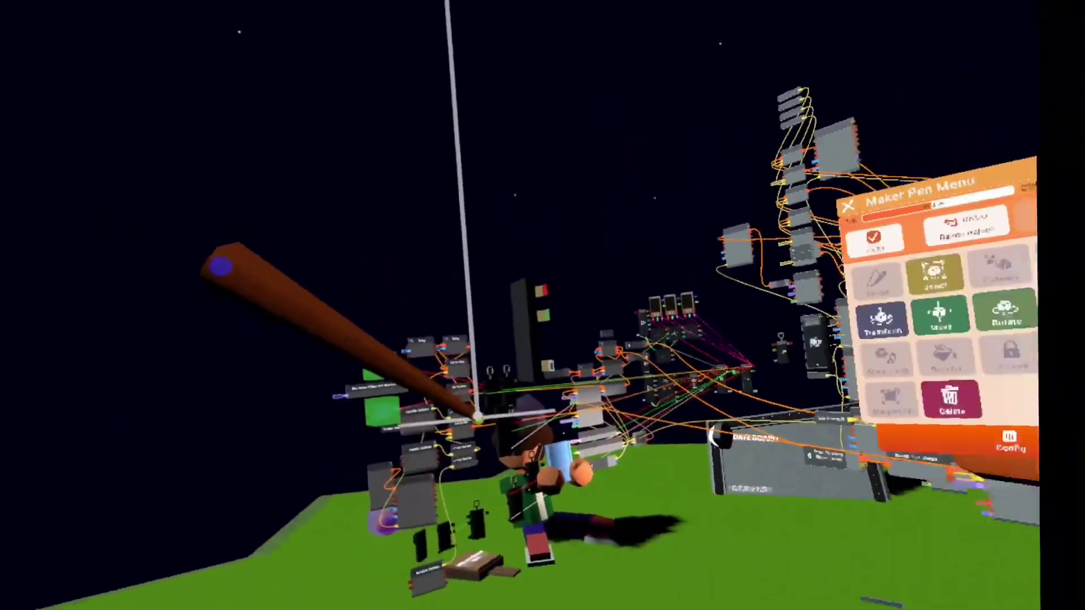
left_click_drag(478, 417, 162, 383)
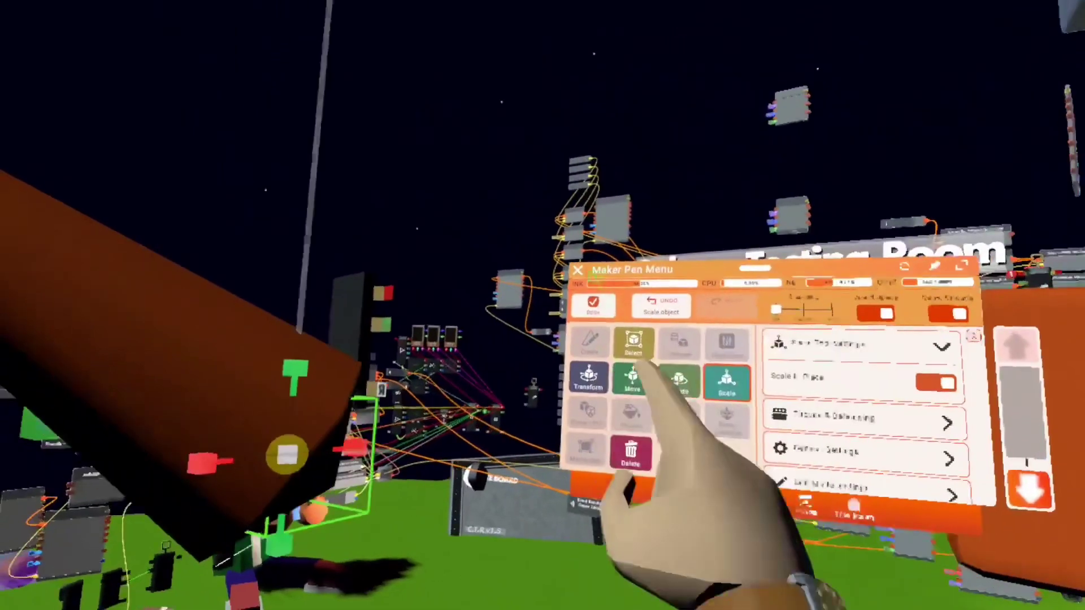
Step: Select the tube's two end points and apply the Smooth option to them
left_click(609, 382)
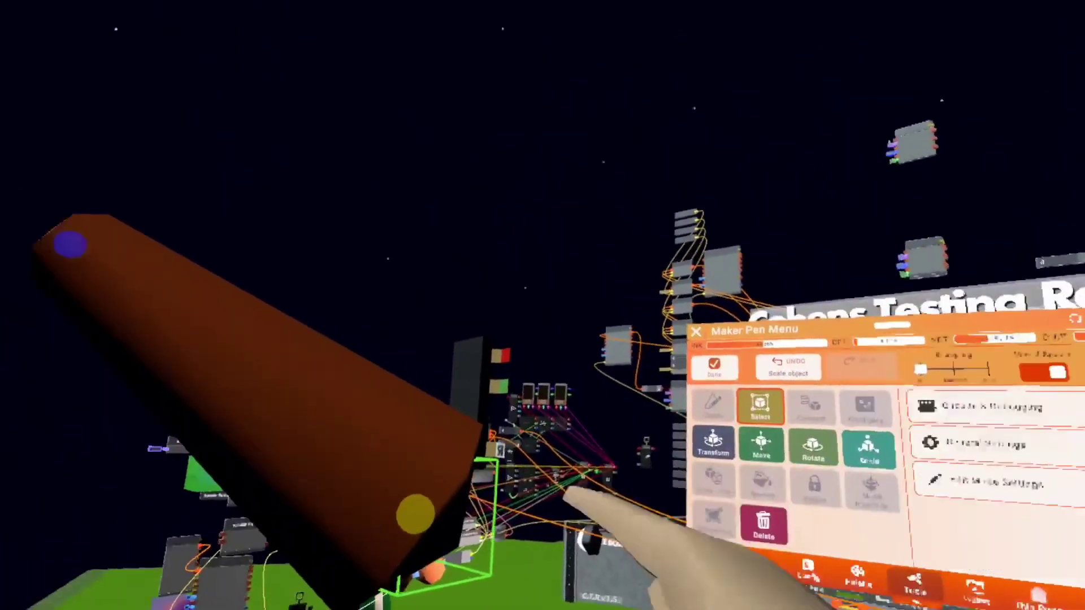
left_click(457, 303)
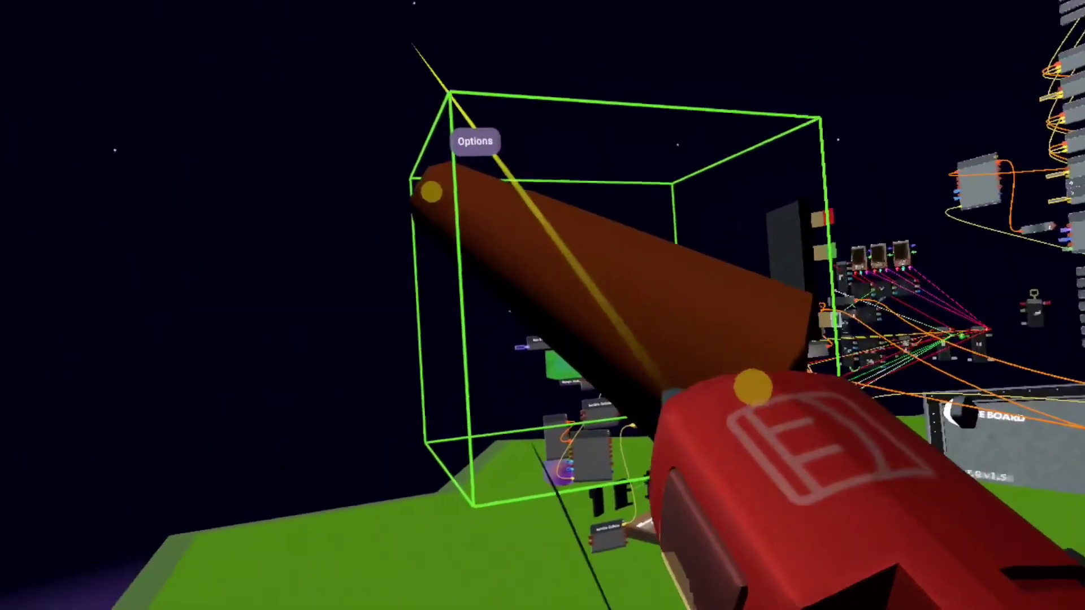
left_click(483, 142)
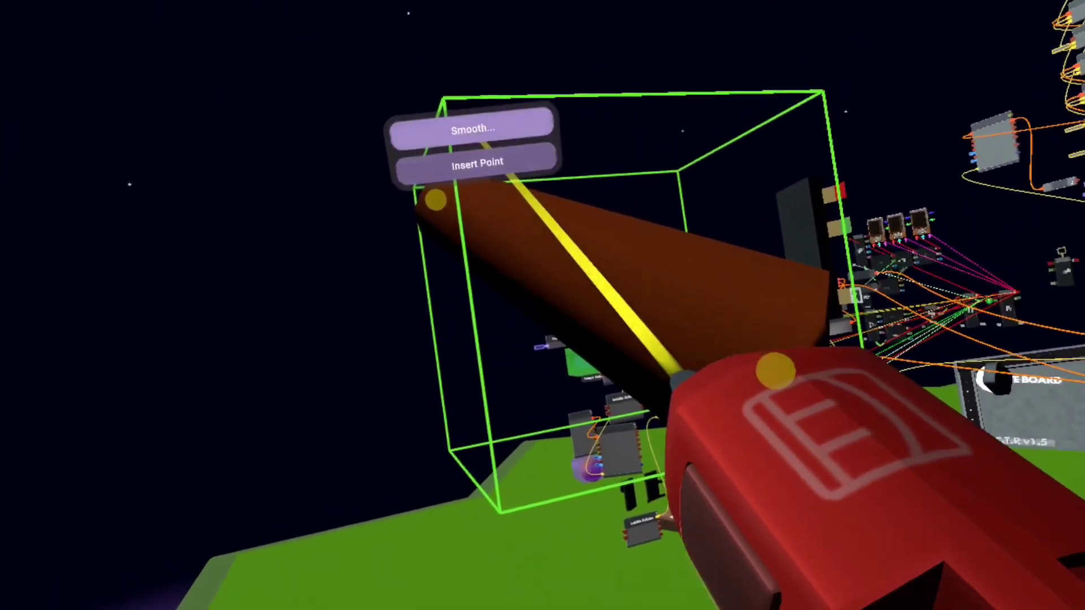
left_click(475, 131)
left_click(489, 104)
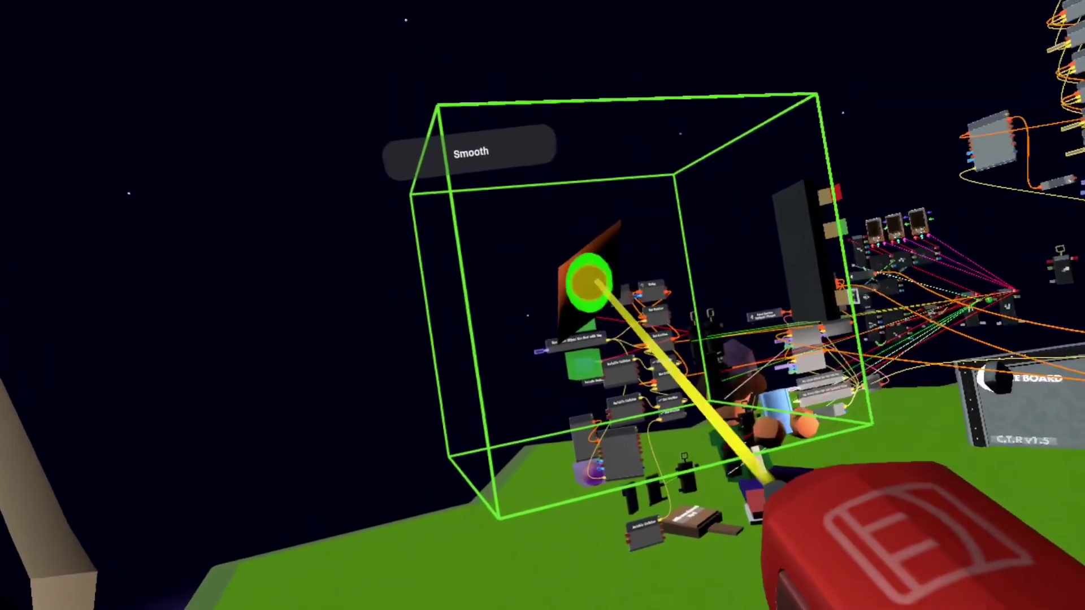
left_click(582, 284)
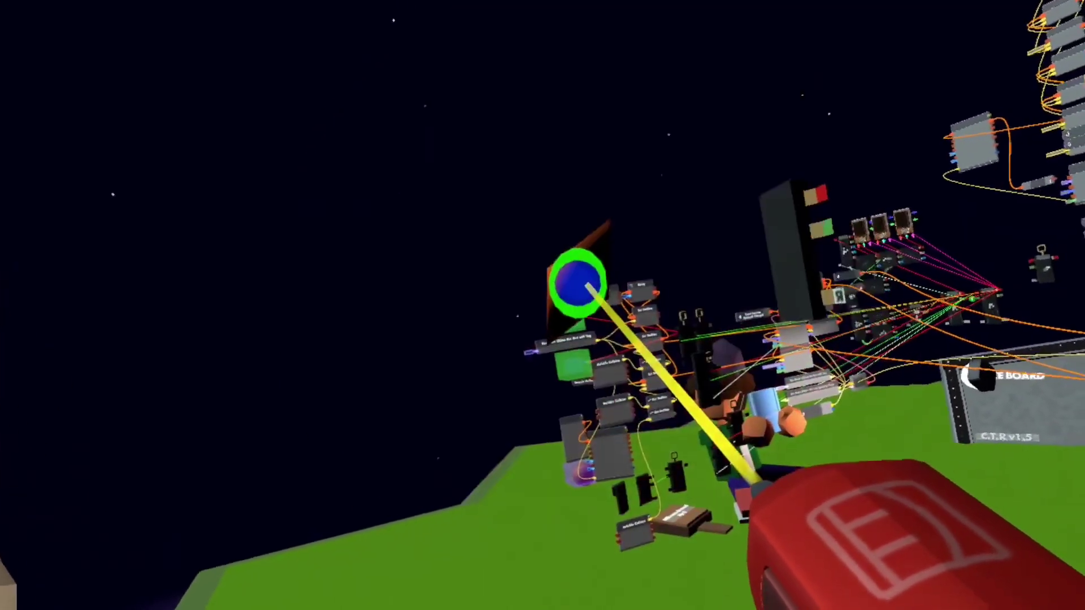
left_click(523, 307)
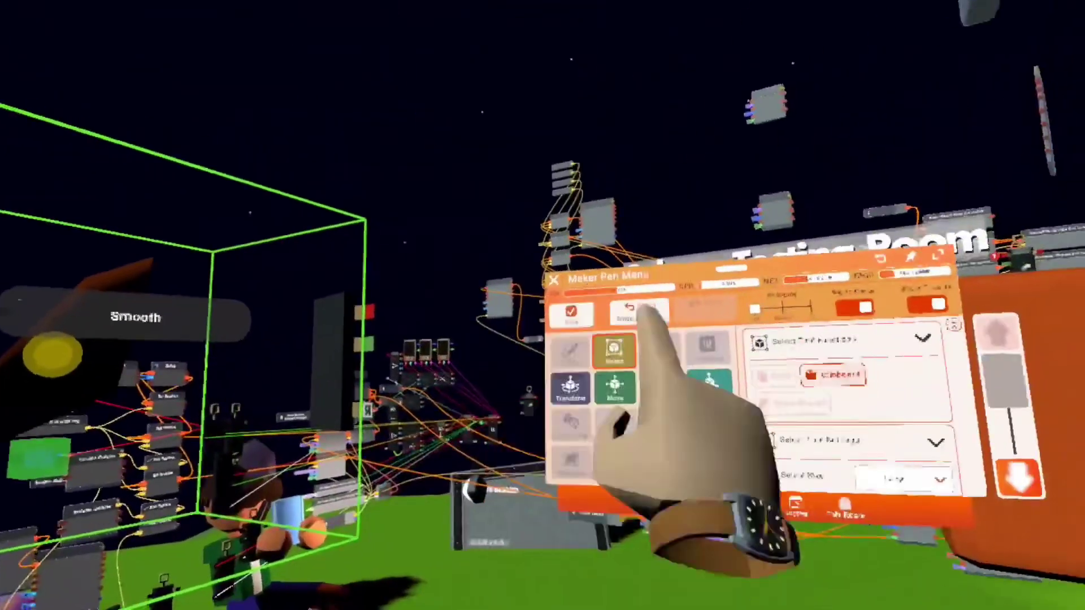
Step: Undo the last tube edit, set the Smooth option to Rotation and apply it to the tube's end point
left_click(634, 312)
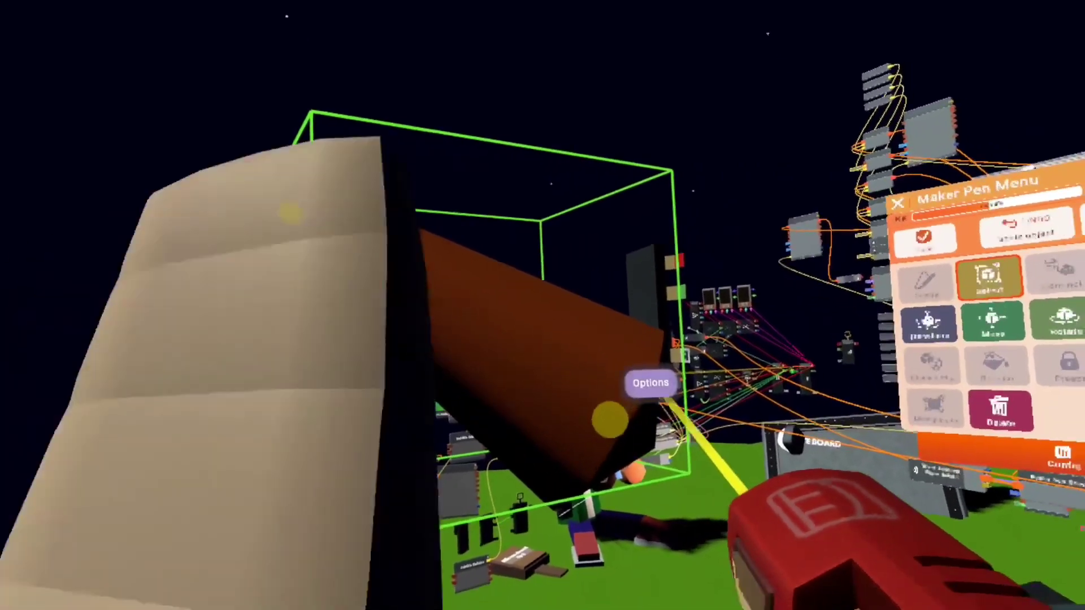
left_click(652, 384)
left_click(643, 345)
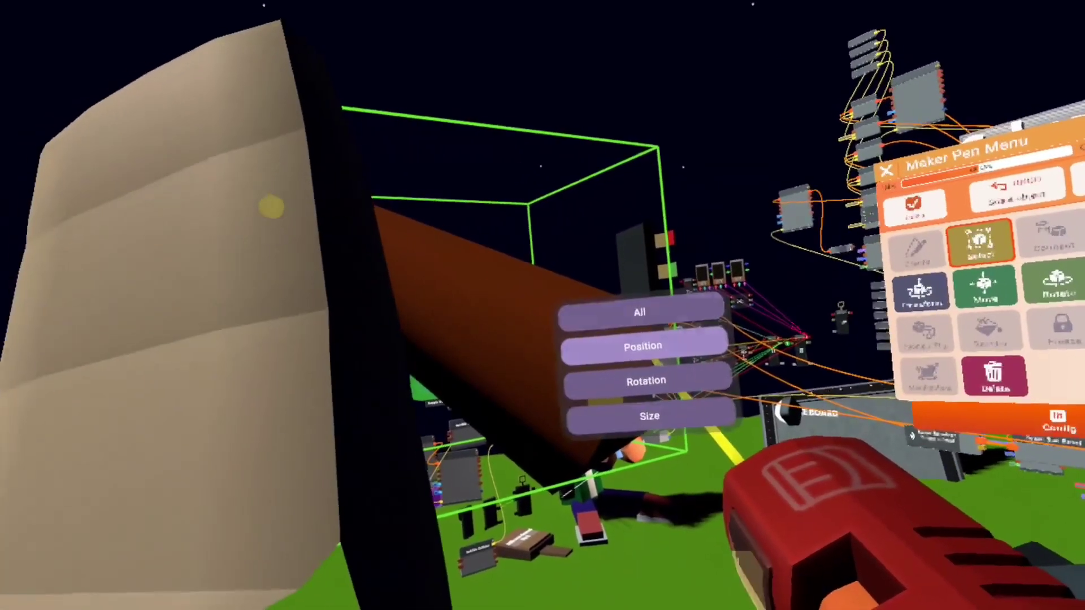
left_click(646, 380)
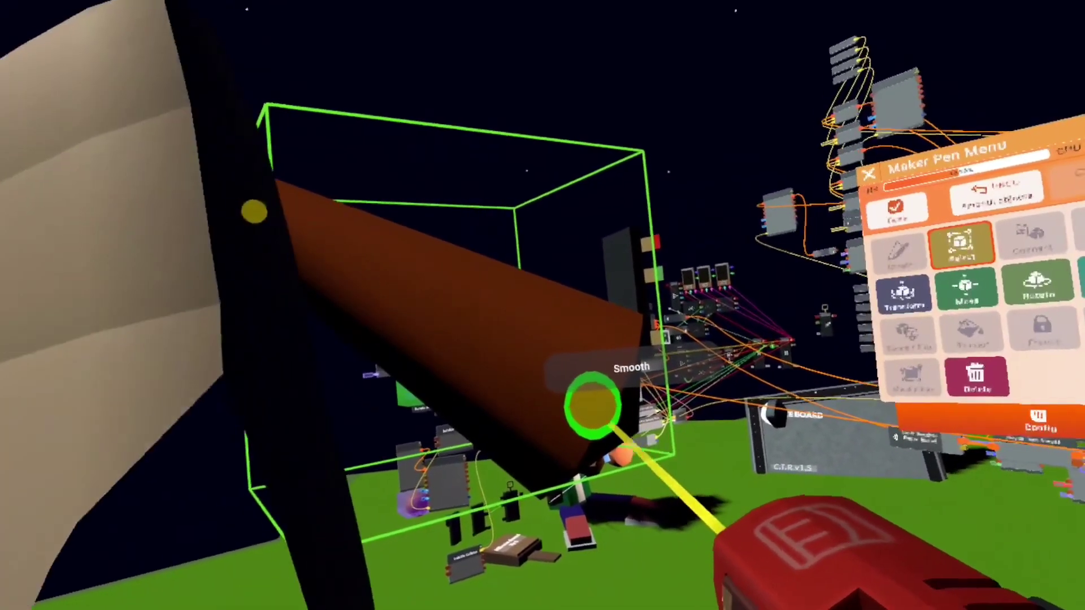
left_click(592, 405)
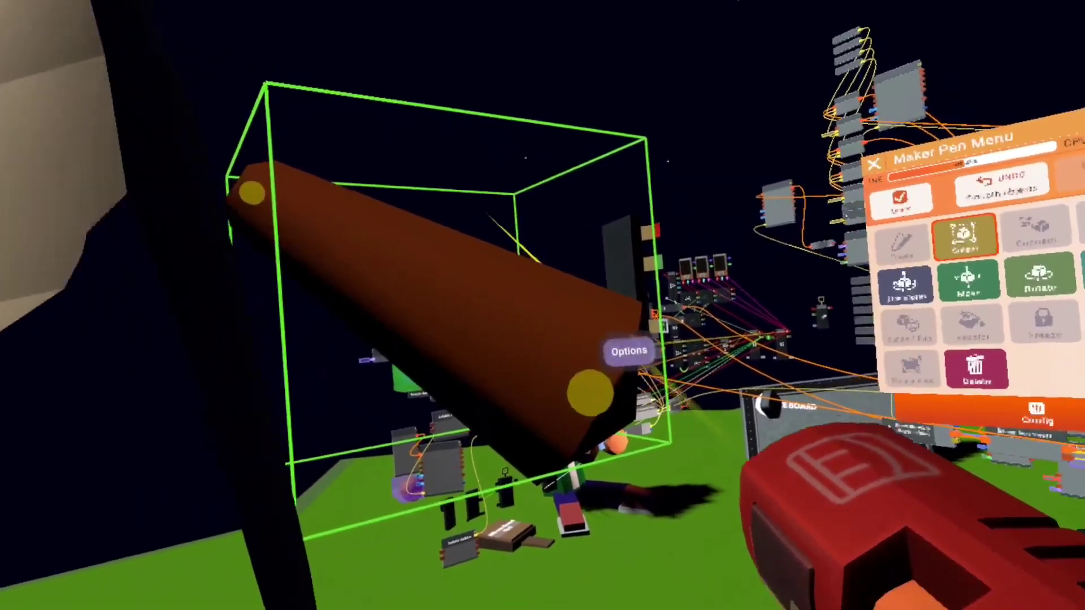
Step: Switch the Smooth option to Size and apply it to the tube's end point
left_click(591, 302)
left_click(585, 291)
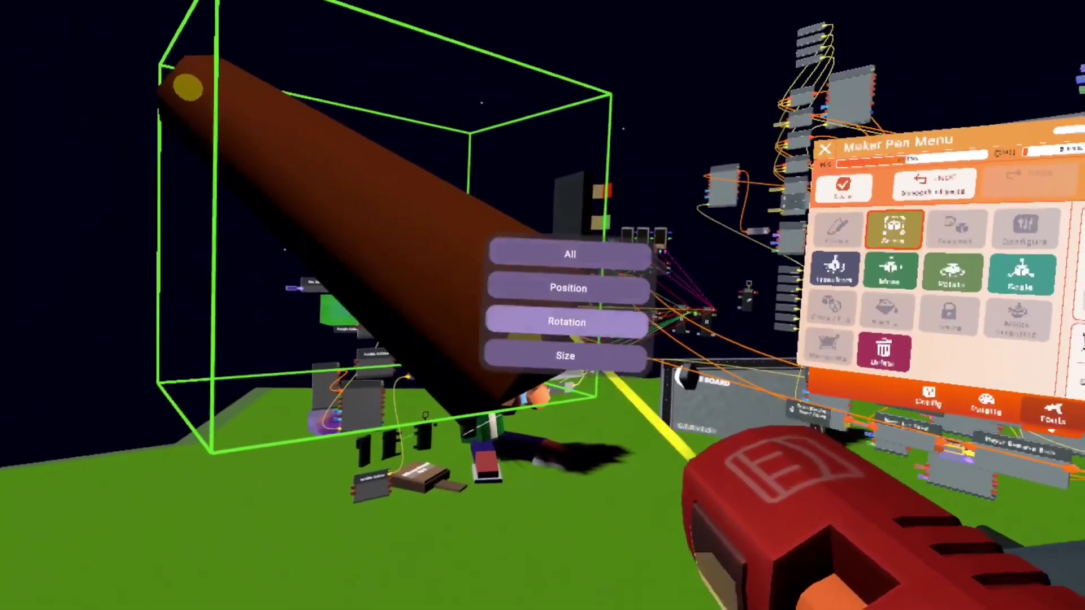
left_click(578, 356)
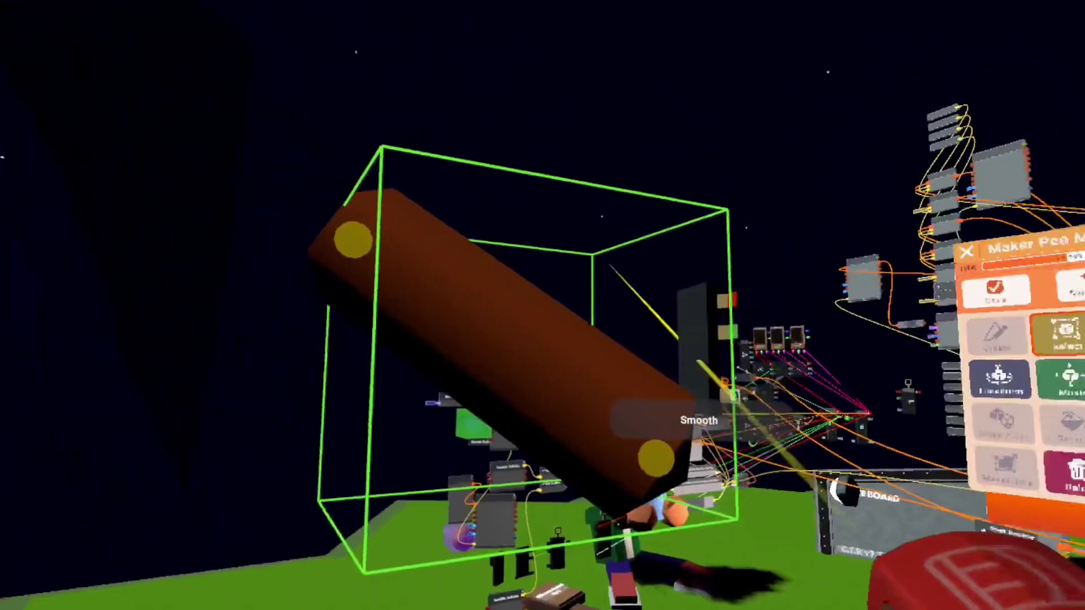
left_click(656, 413)
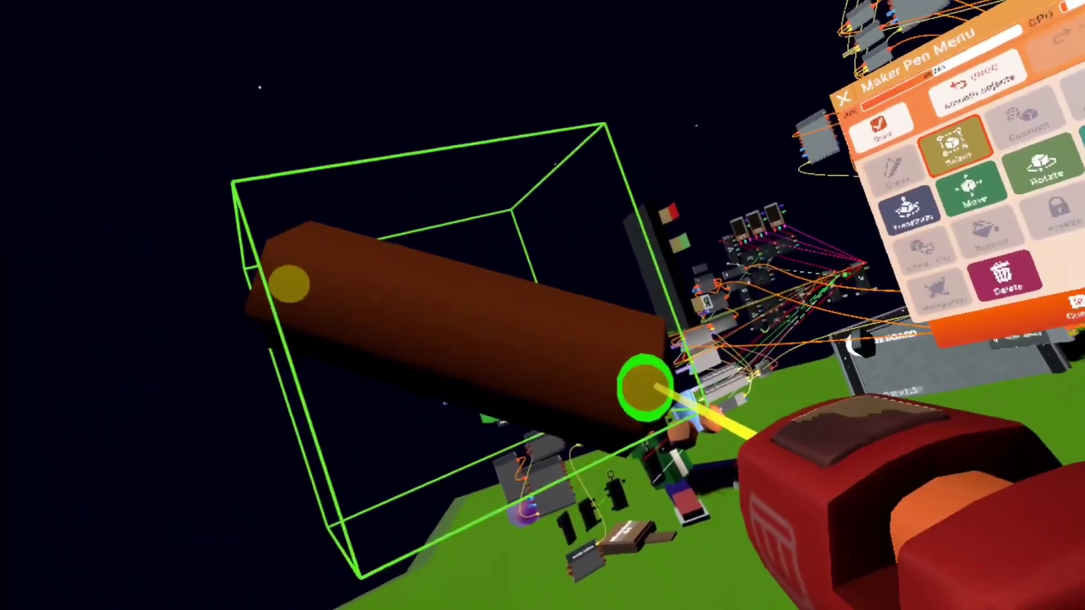
left_click(645, 384)
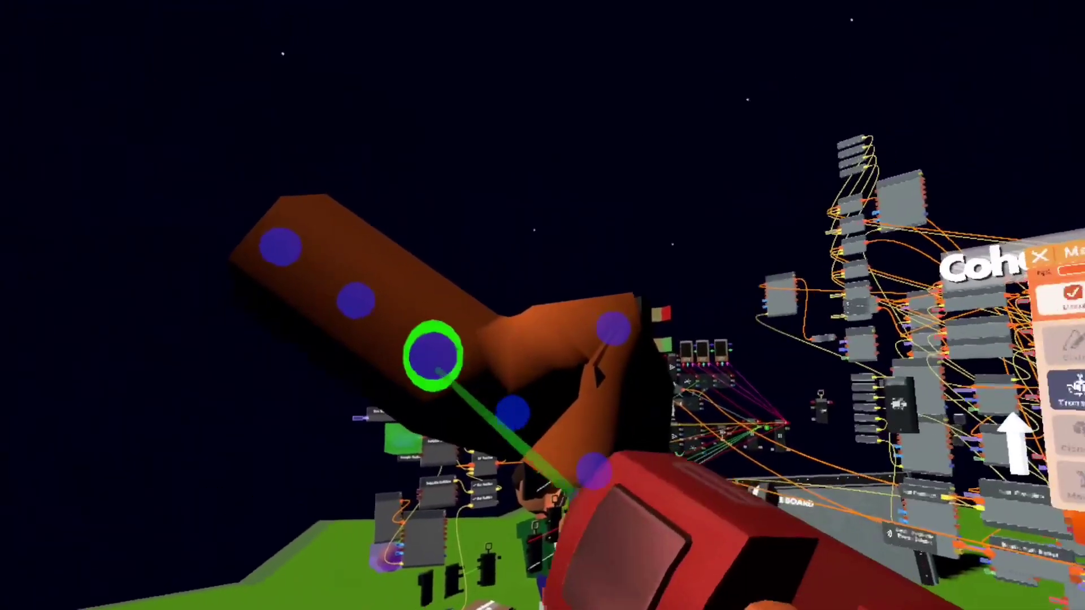
Step: Pull one of the tube's control points upward, and delete the reshaped tube
left_click_drag(370, 295, 402, 213)
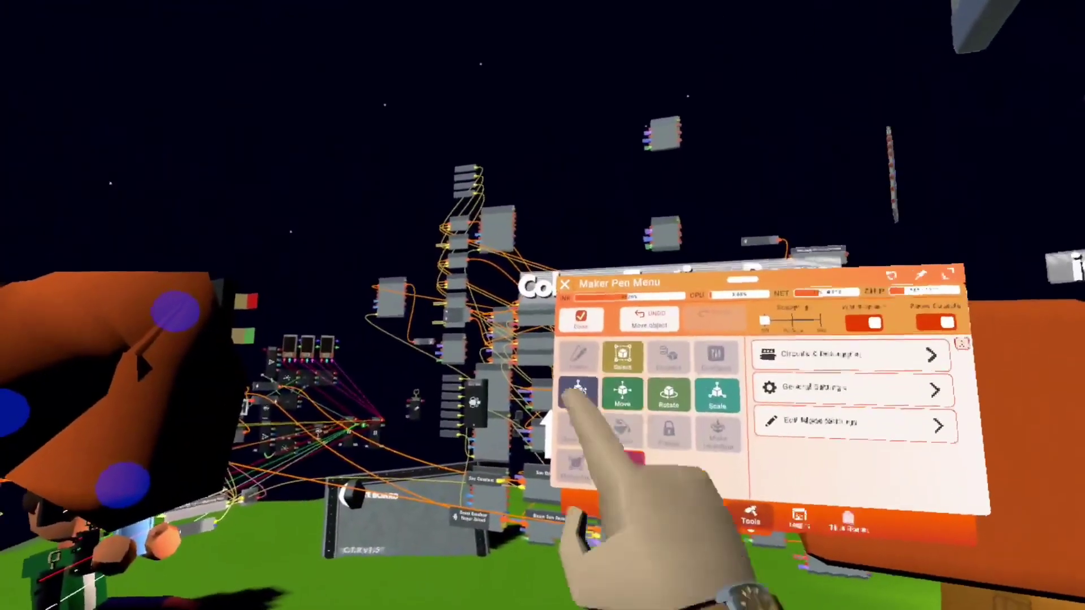
left_click(624, 464)
left_click(419, 365)
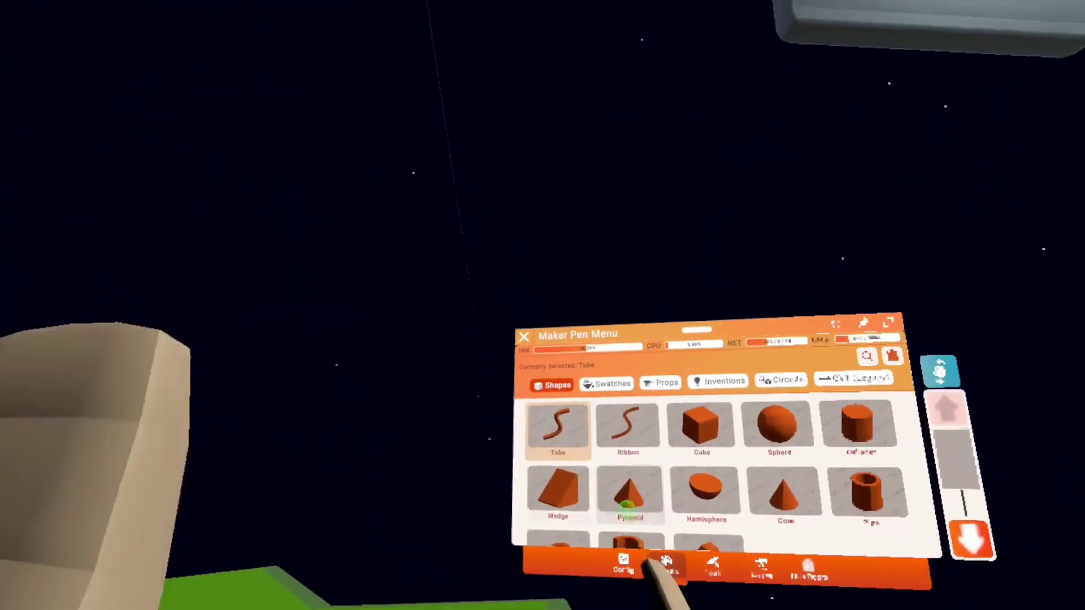
Step: Place a Button from the circuit components in the Circuits palette
left_click(654, 497)
left_click(642, 290)
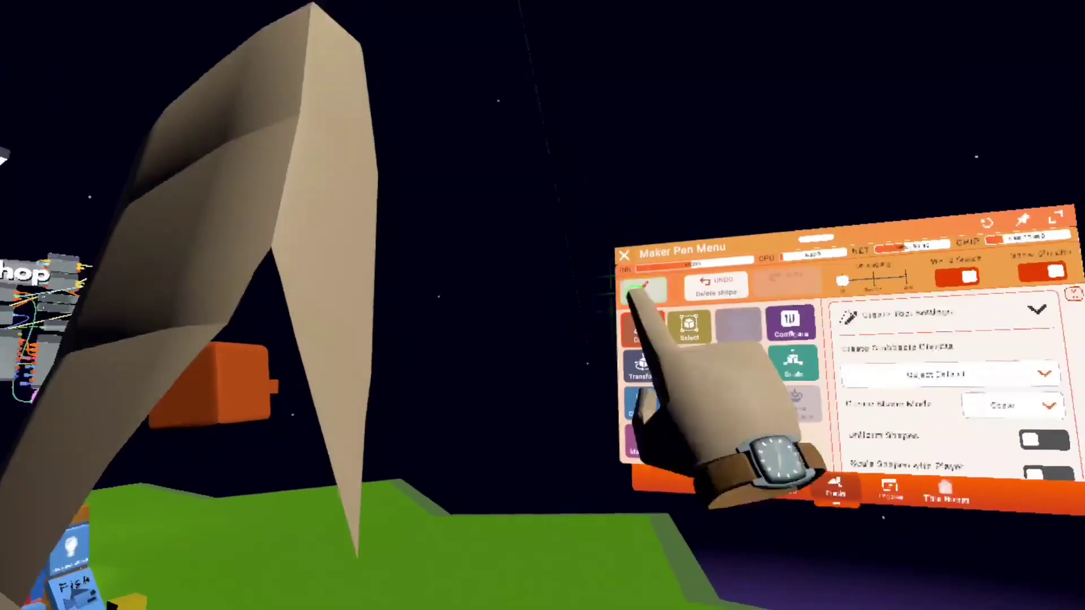
left_click(715, 424)
left_click(703, 277)
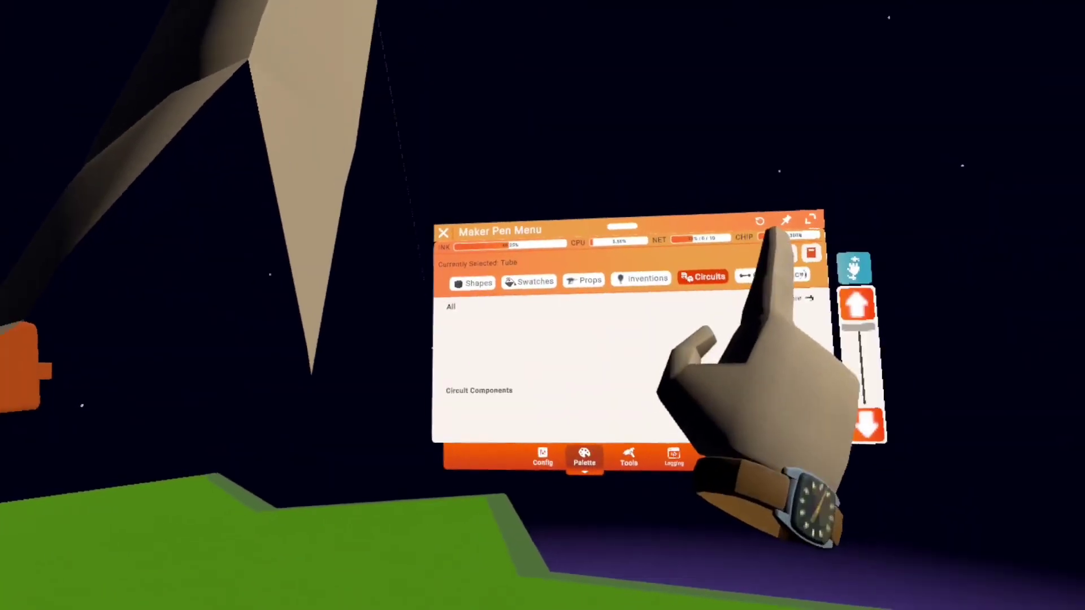
scroll(712, 438, "down", 2)
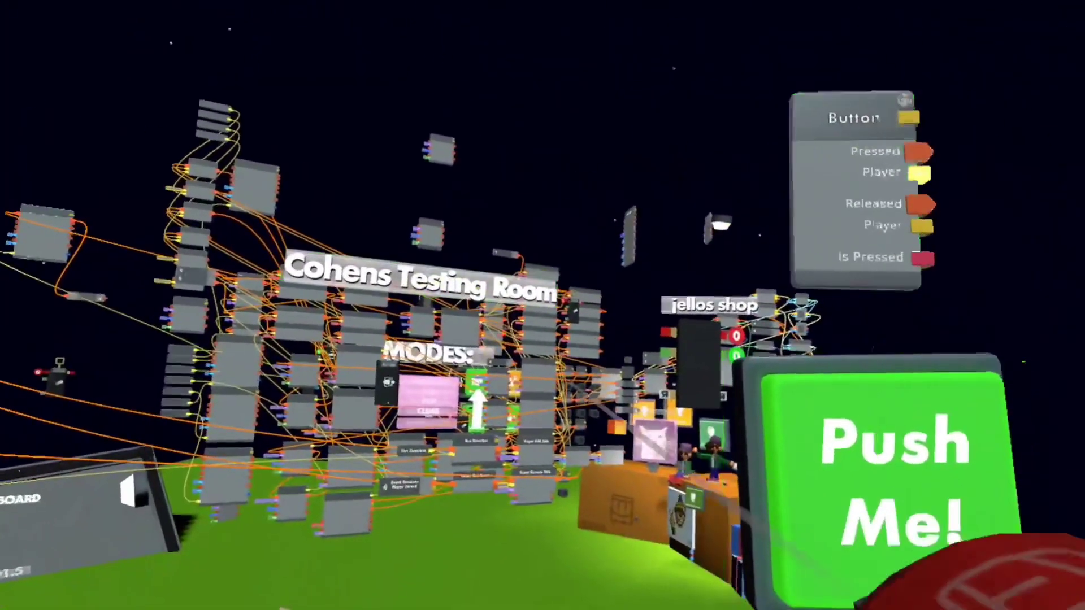
left_click(780, 154)
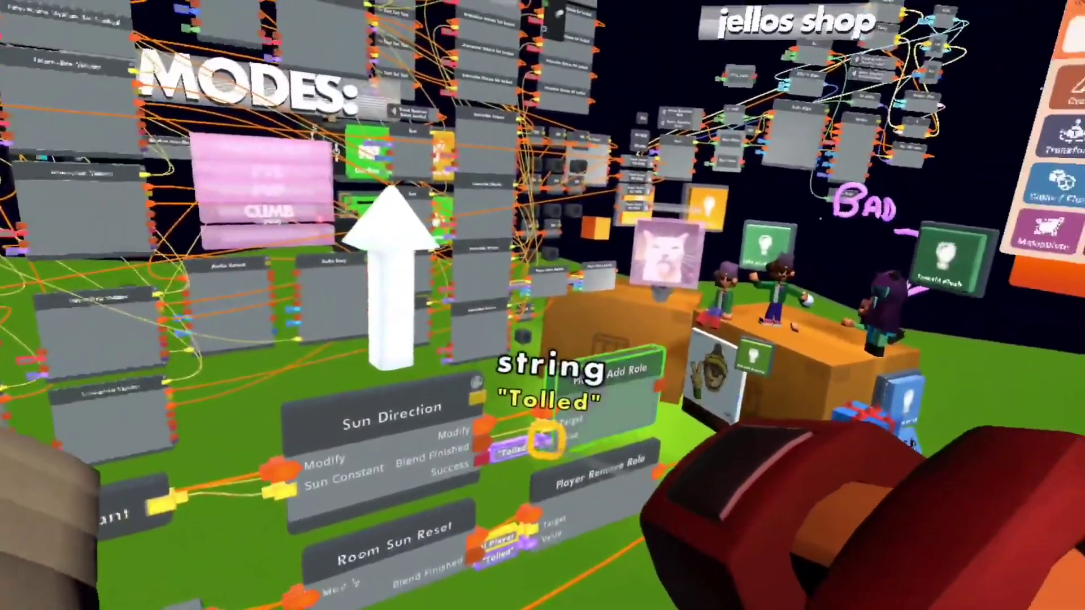
Step: Disconnect the Equipped chip's bool output and wire it back to the If chip's Condition input
left_click(575, 409)
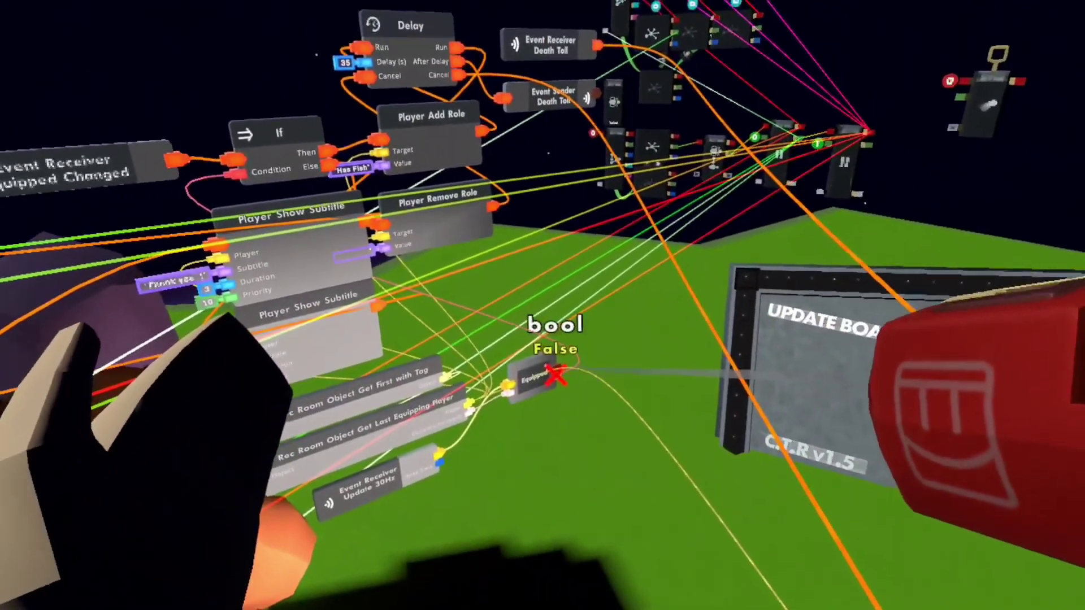
left_click(555, 374)
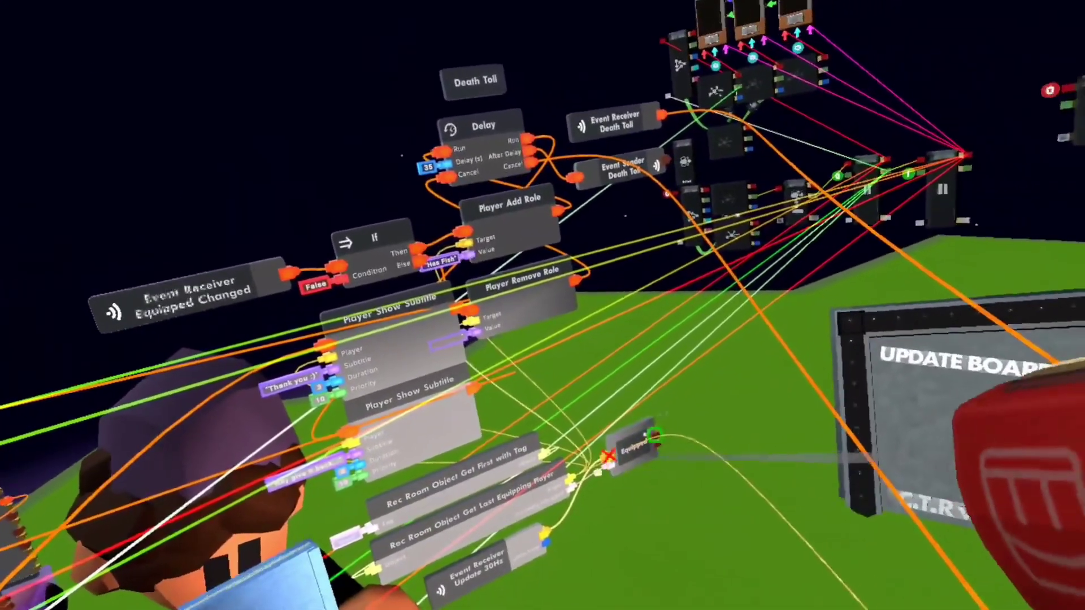
left_click_drag(660, 442, 412, 270)
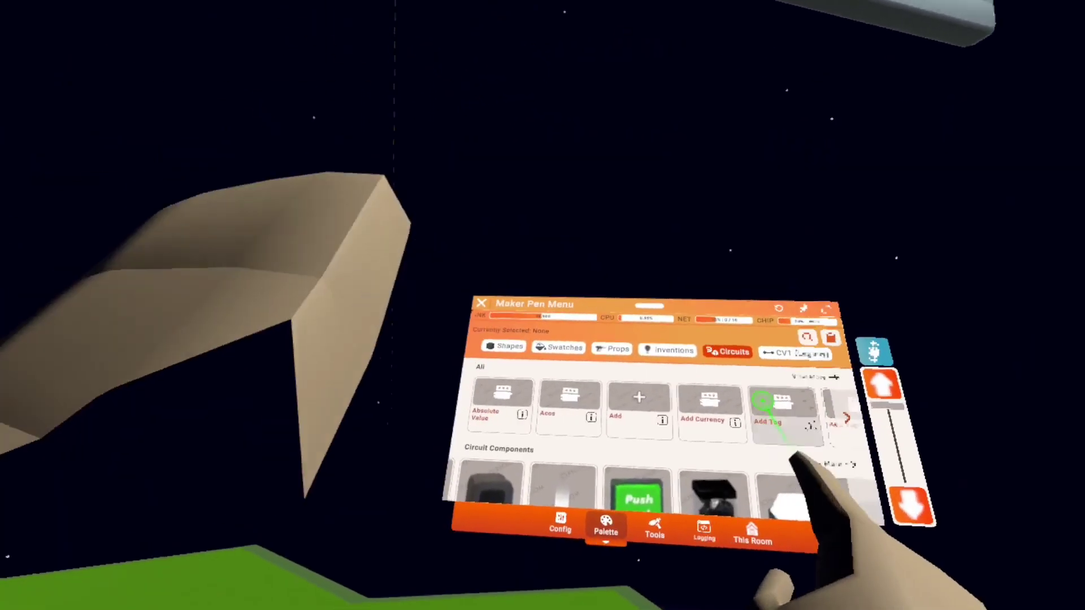
Step: Place an AC Unit in the room from the Props palette and select the 50s Car prop
scroll(639, 396, "down", 3)
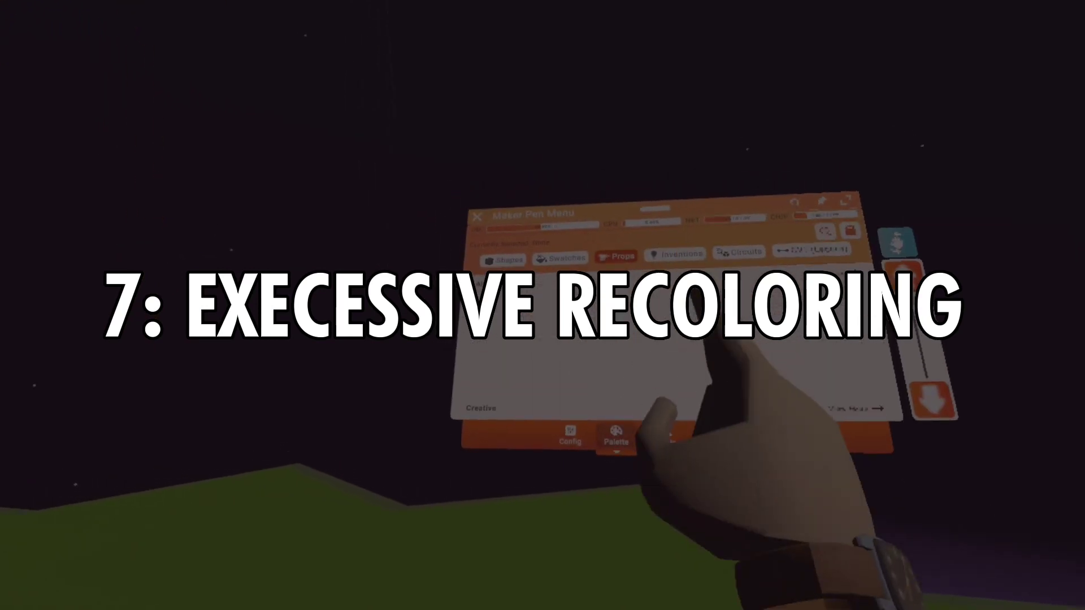
scroll(655, 390, "down", 1)
scroll(649, 373, "up", 1)
left_click(585, 345)
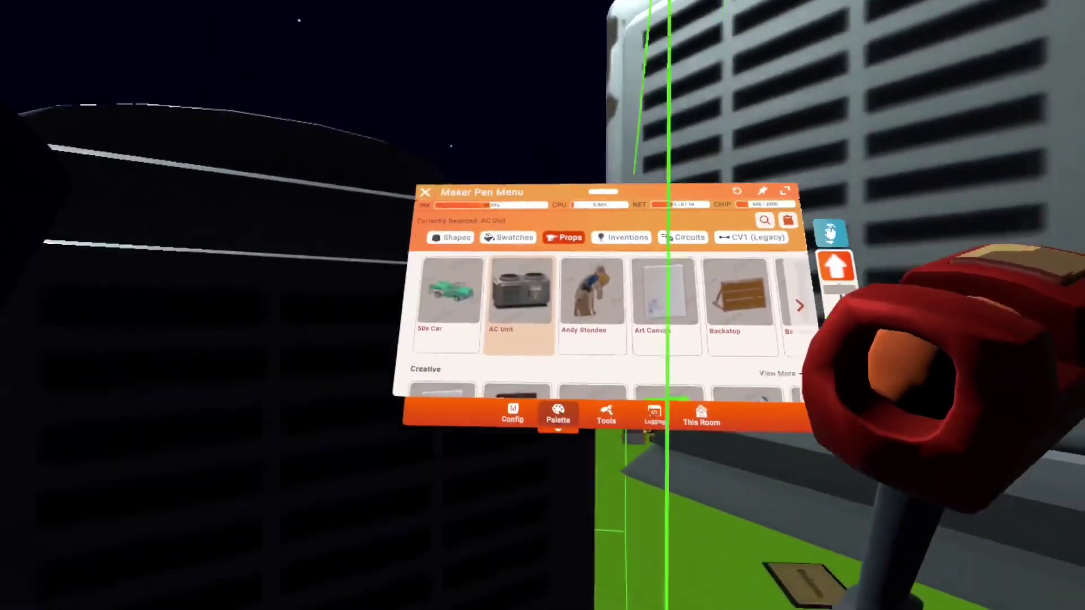
left_click(451, 299)
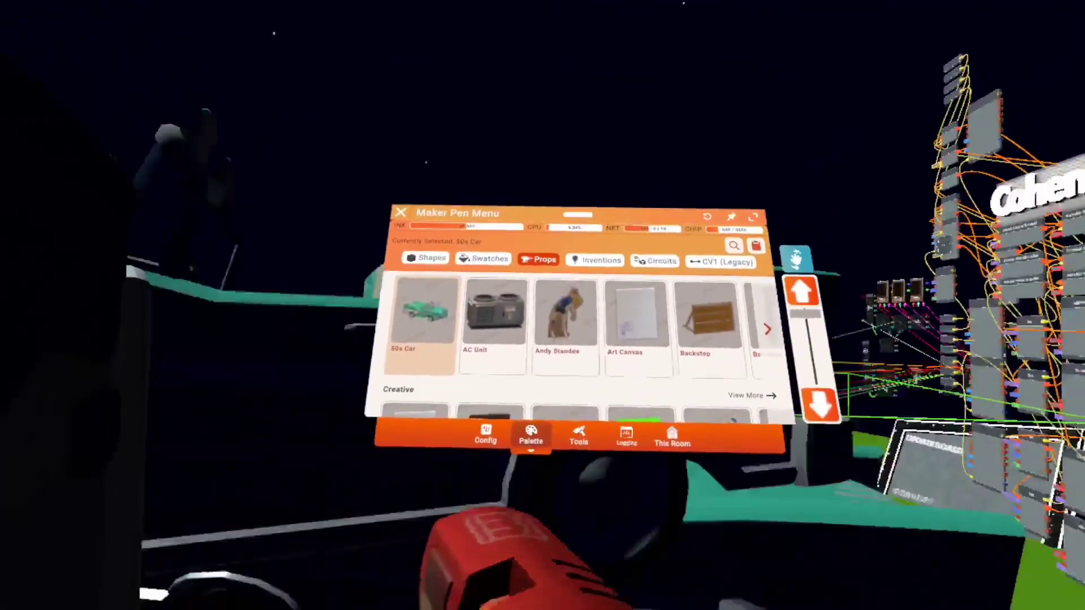
Step: Browse further through the props and choose the Bell to place beside the car
left_click_drag(591, 350, 390, 333)
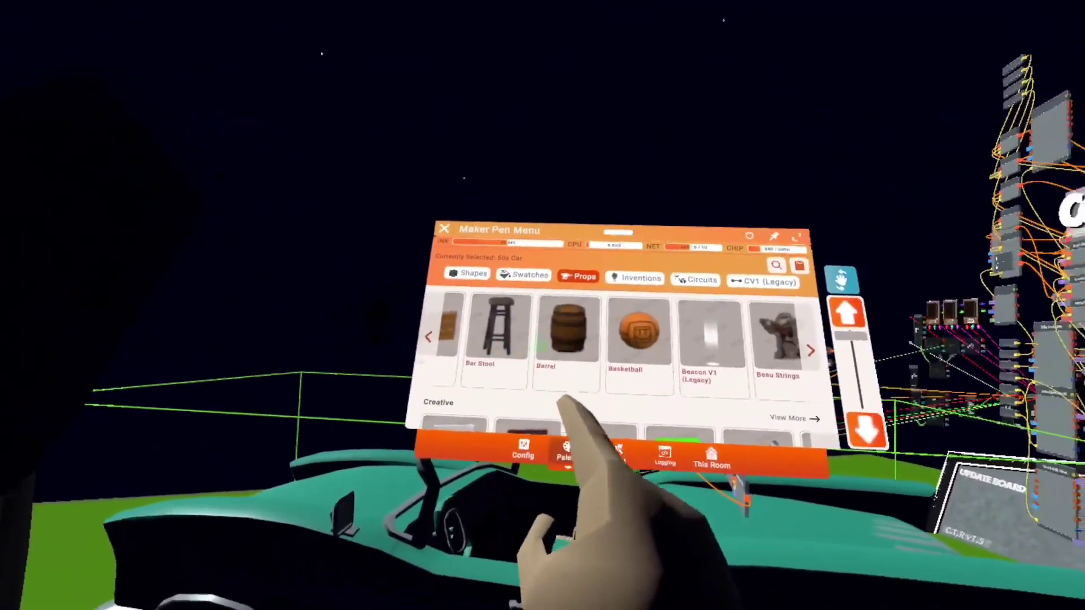
left_click_drag(625, 400, 561, 431)
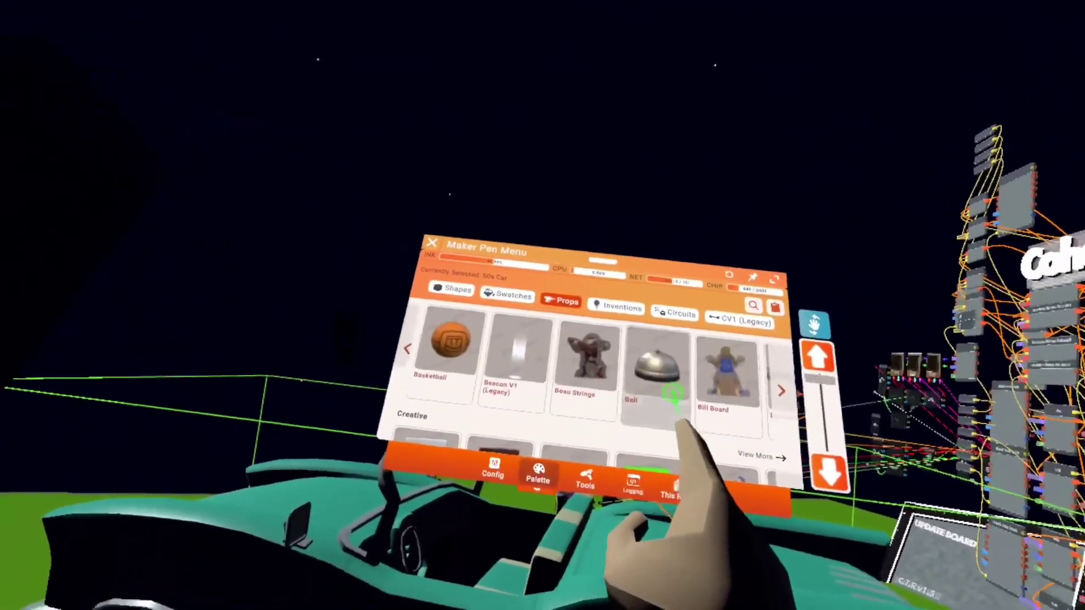
left_click(672, 393)
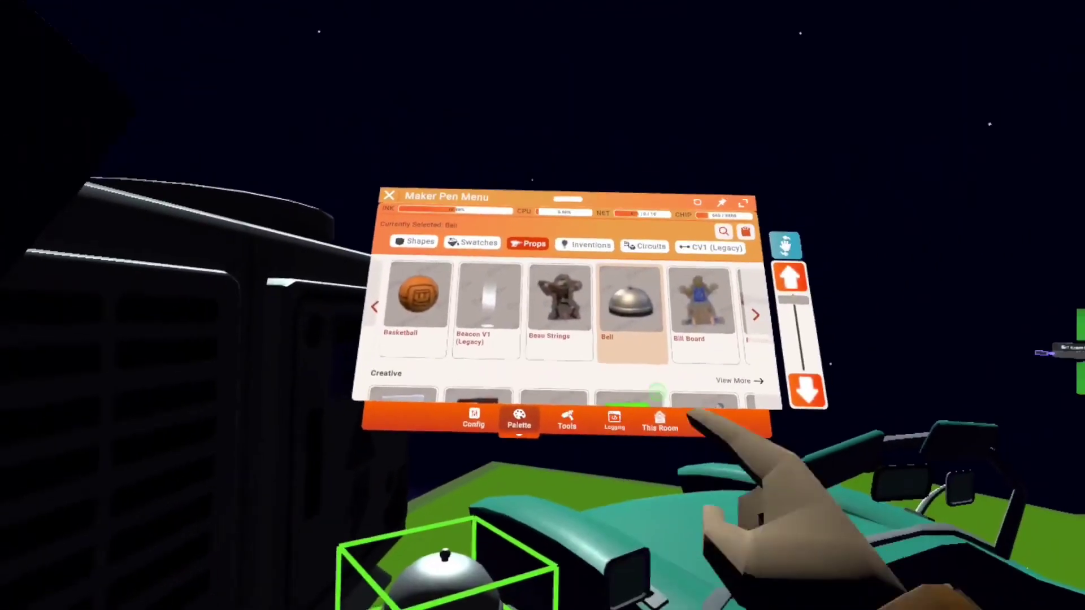
Step: Find the Campfire among the props and place it in front of the car
left_click_drag(727, 399, 520, 452)
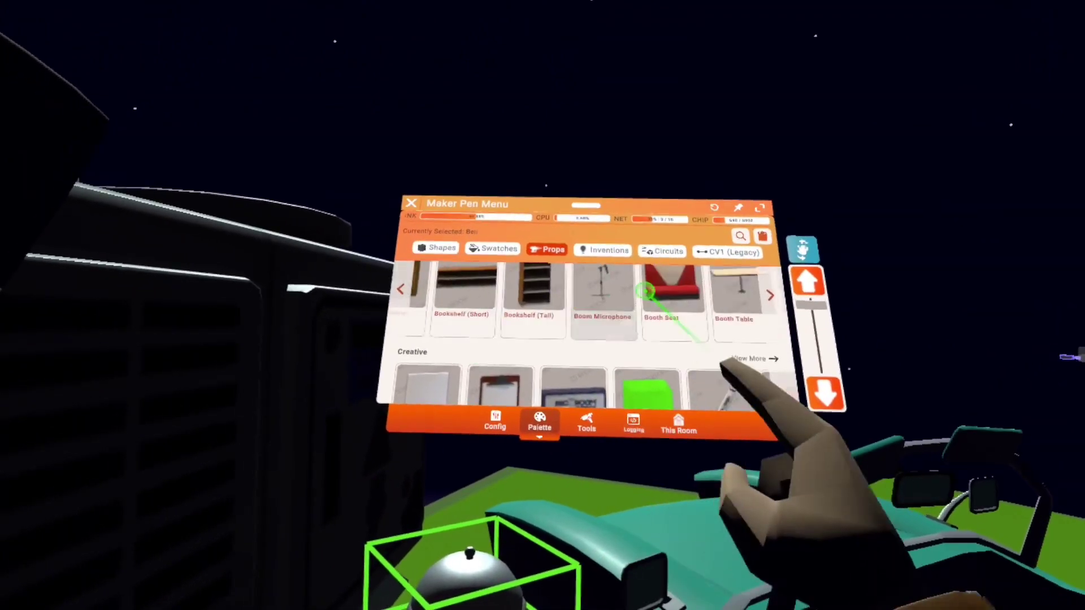
left_click_drag(668, 297, 498, 490)
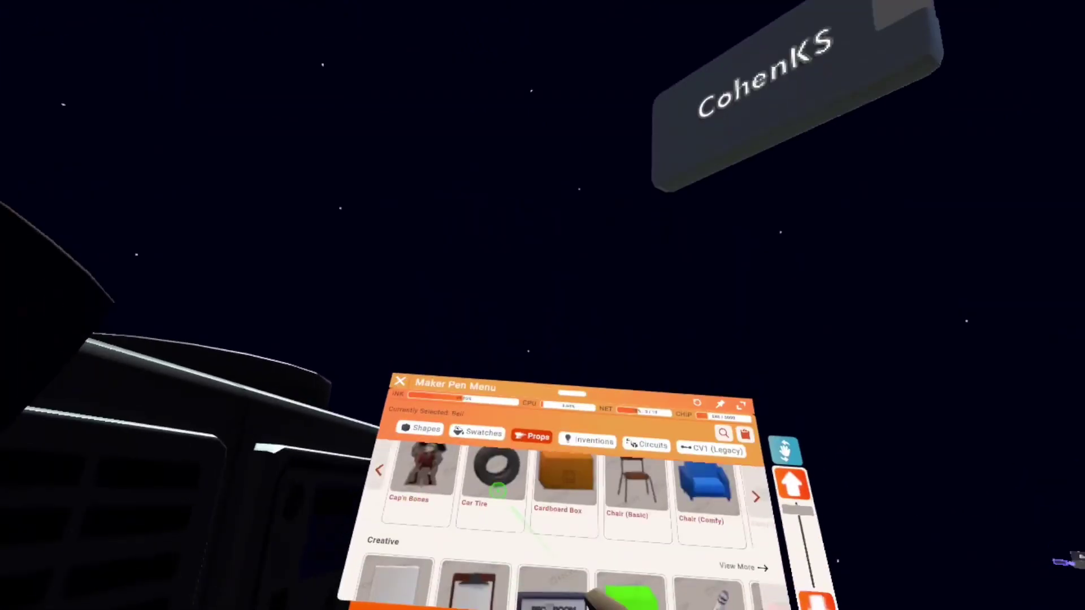
left_click_drag(690, 489, 831, 498)
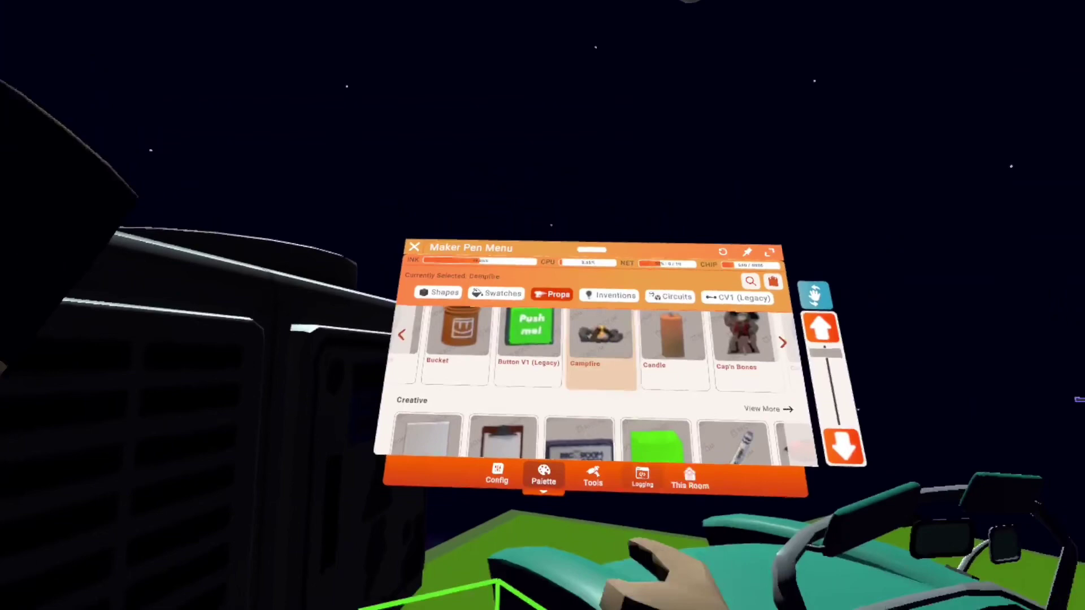
left_click(609, 433)
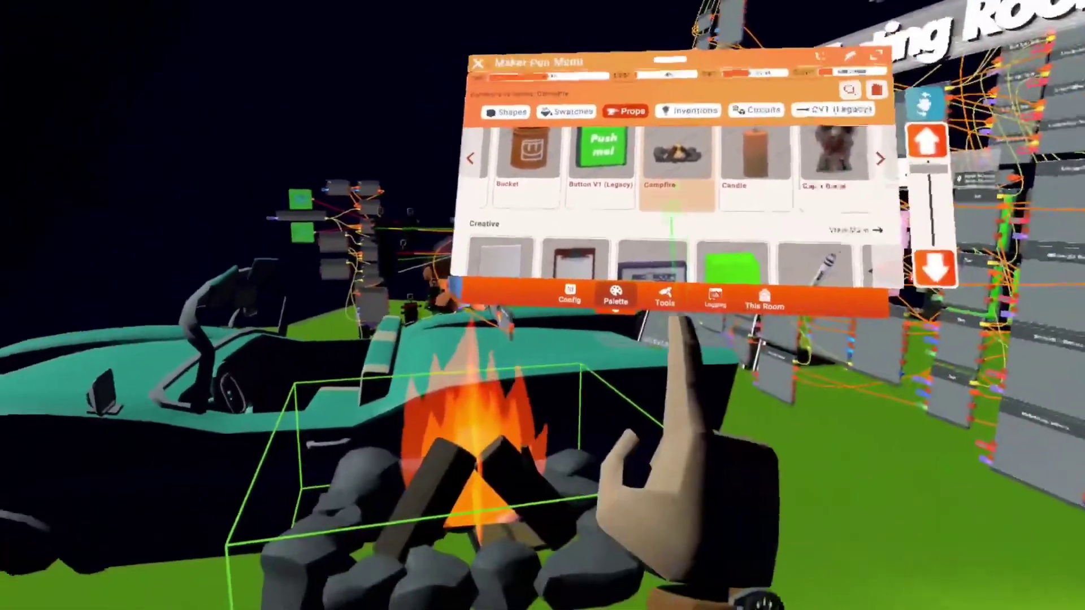
Step: Recolor the campfire with the Recolor tool, trying a dark red and finishing with violet
left_click(664, 298)
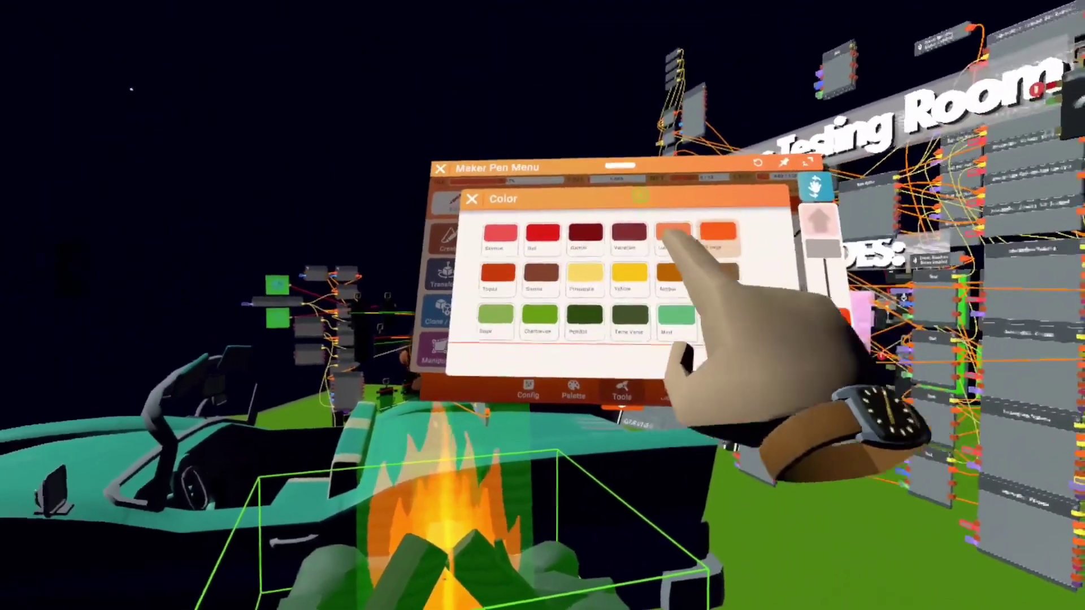
left_click(588, 234)
left_click(796, 352)
left_click(522, 527)
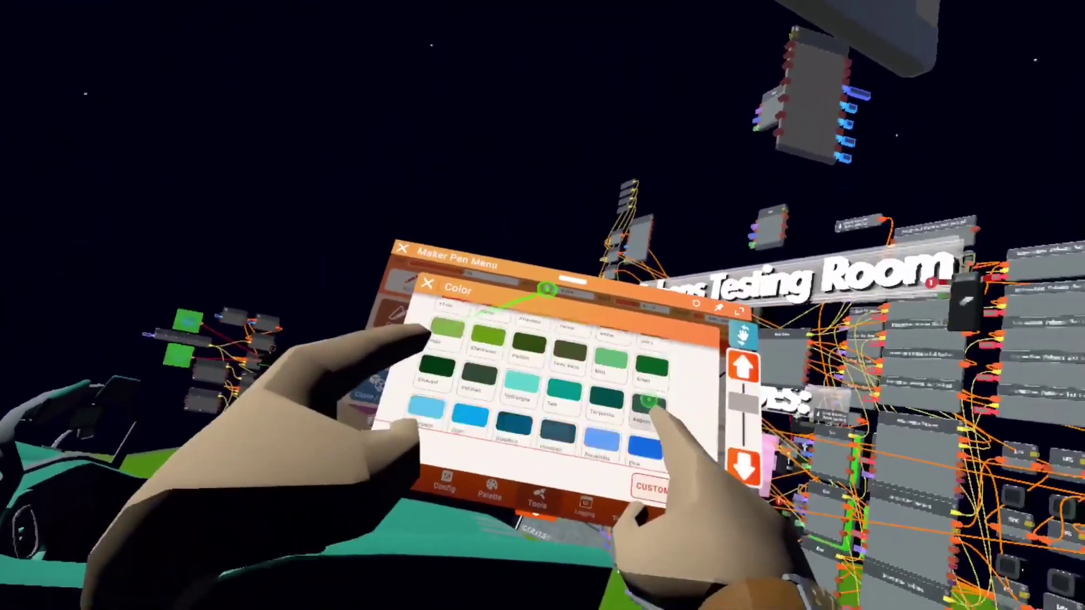
left_click_drag(649, 401, 666, 315)
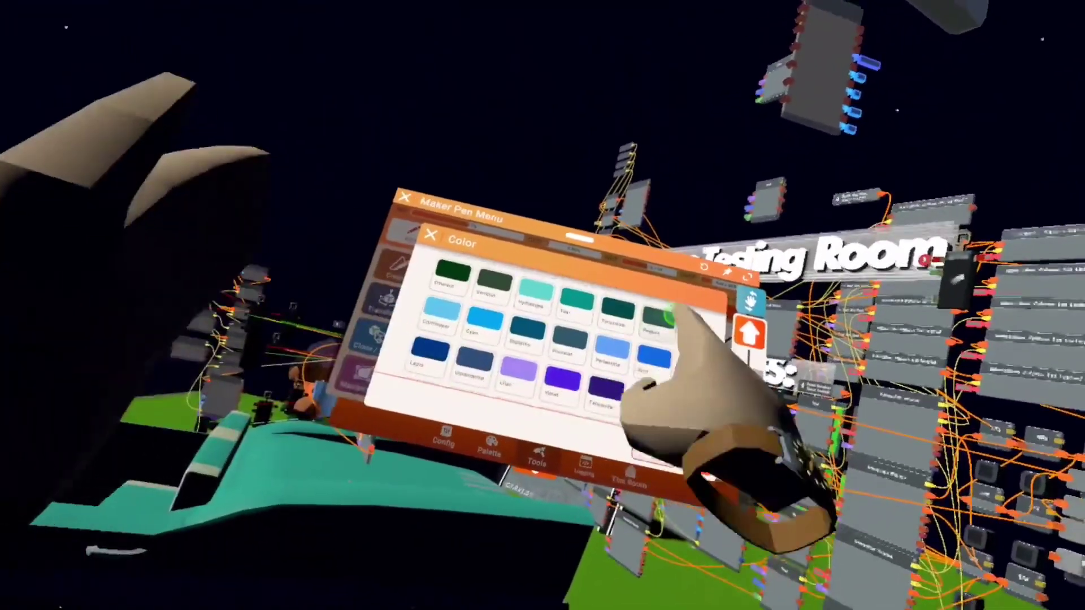
left_click(670, 306)
left_click(503, 509)
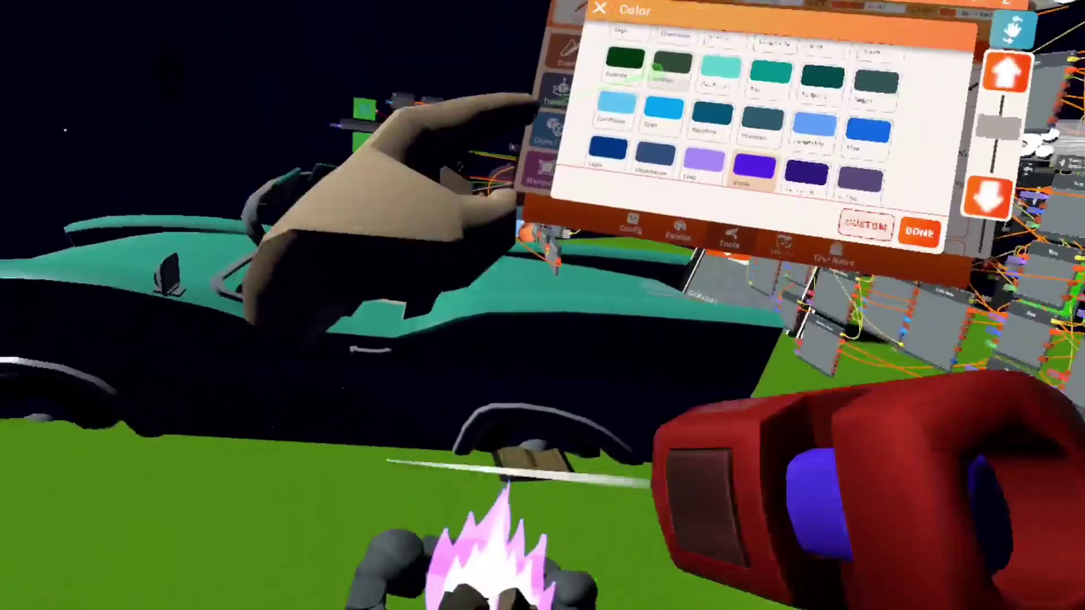
Step: Recolor the ground in black and in red, applying red to surrounding objects such as the car as well
scroll(699, 221, "down", 5)
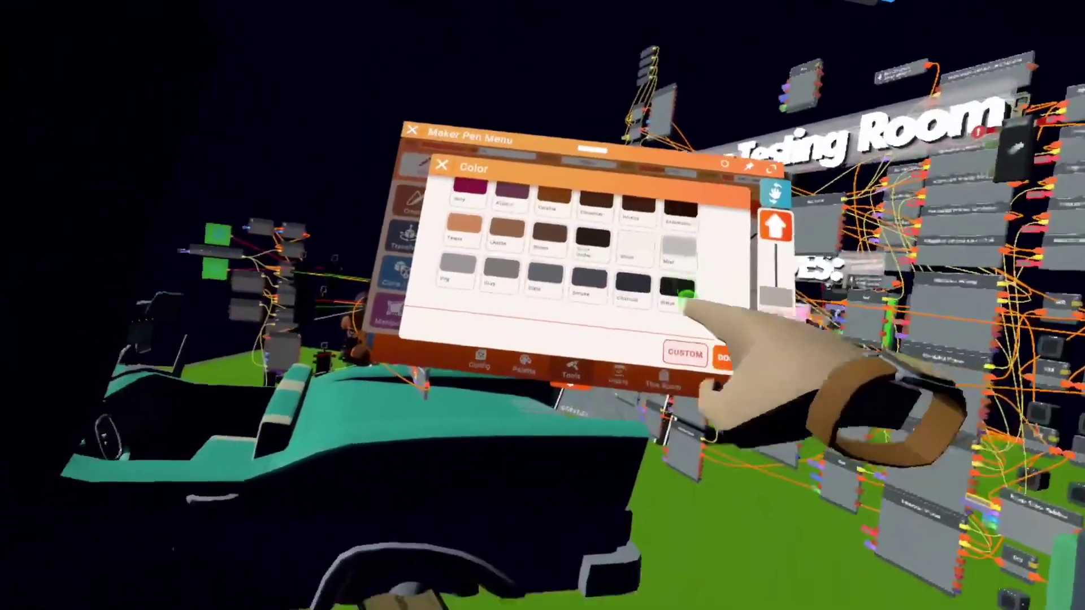
left_click(681, 291)
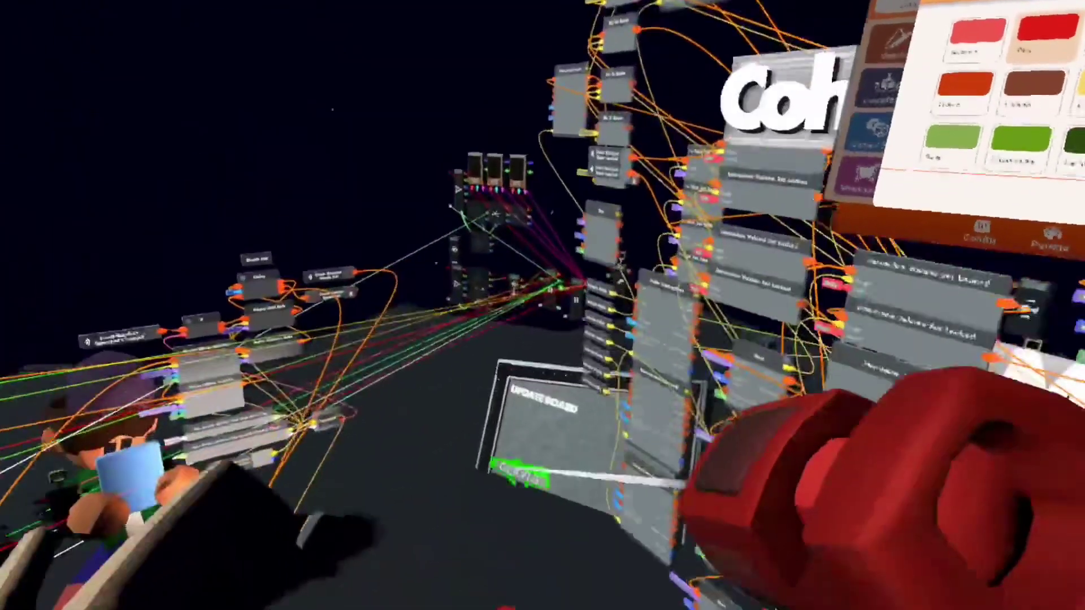
left_click(501, 470)
left_click(557, 343)
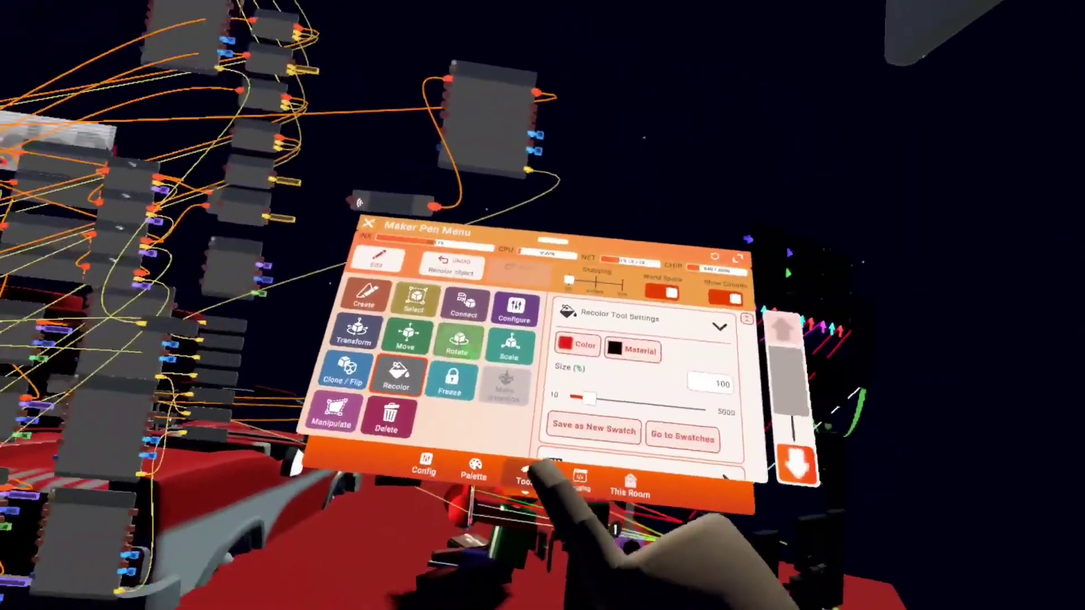
Step: Expand the General Settings of the Maker Pen, look through the options, and turn off Show All Settings
scroll(694, 164, "down", 2)
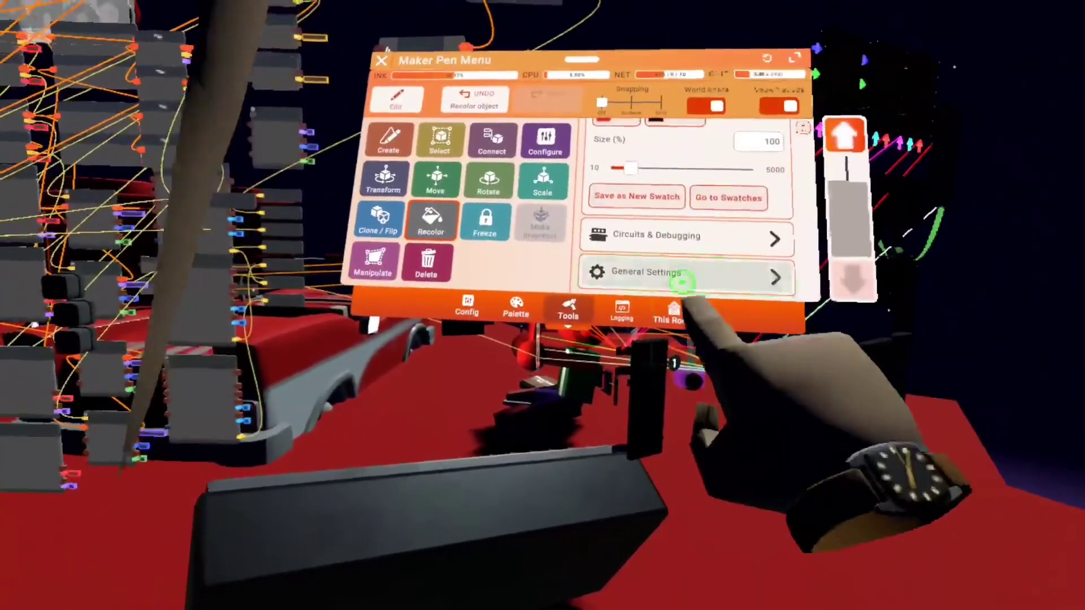
left_click(685, 280)
scroll(722, 262, "down", 3)
scroll(787, 145, "down", 2)
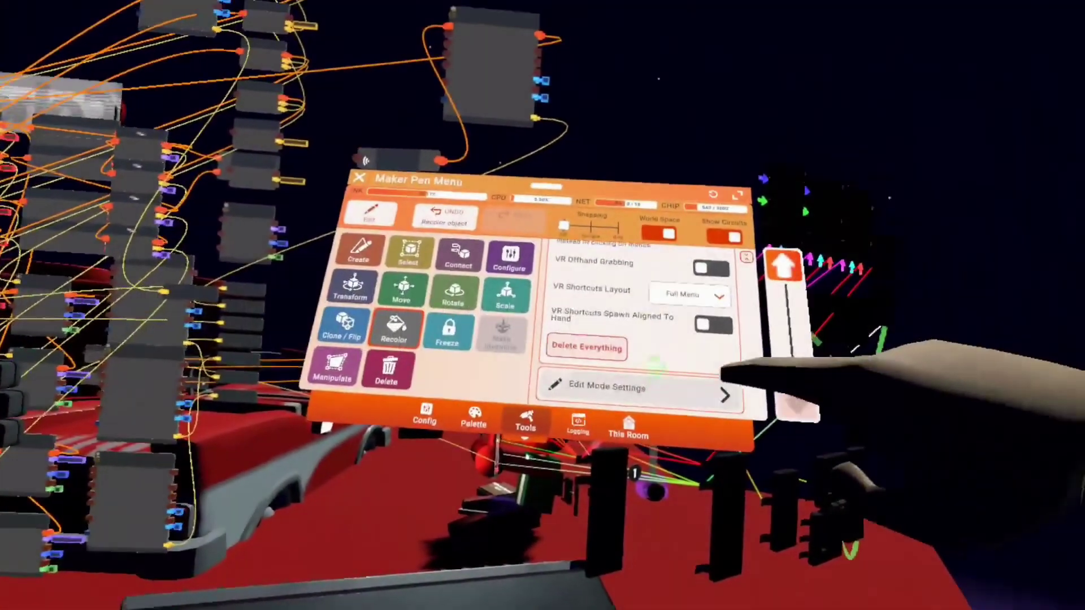
scroll(621, 367, "up", 5)
scroll(622, 367, "down", 2)
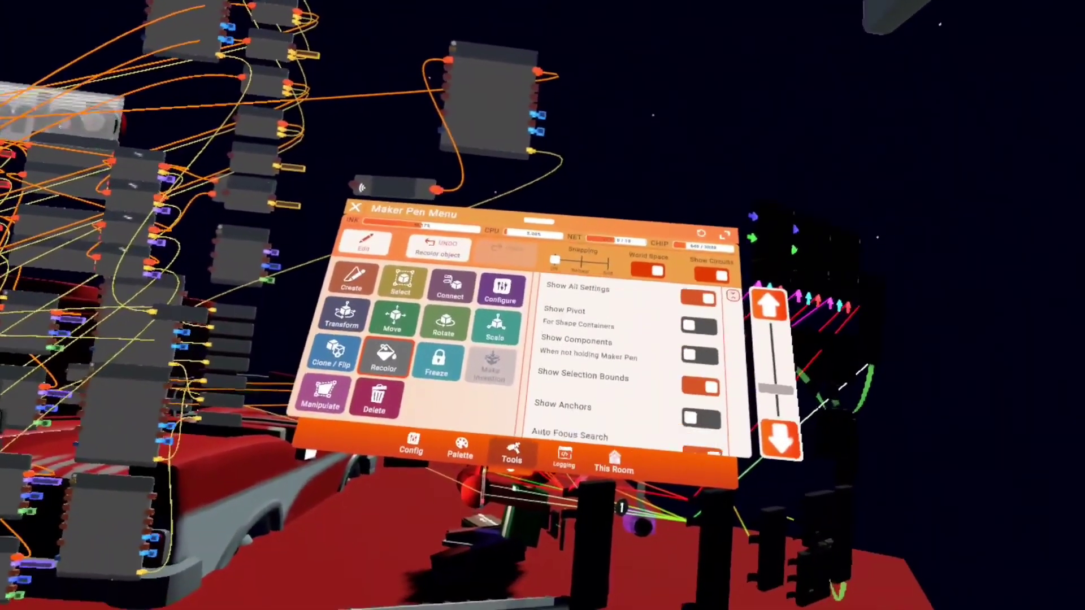
scroll(666, 339, "up", 2)
left_click(667, 286)
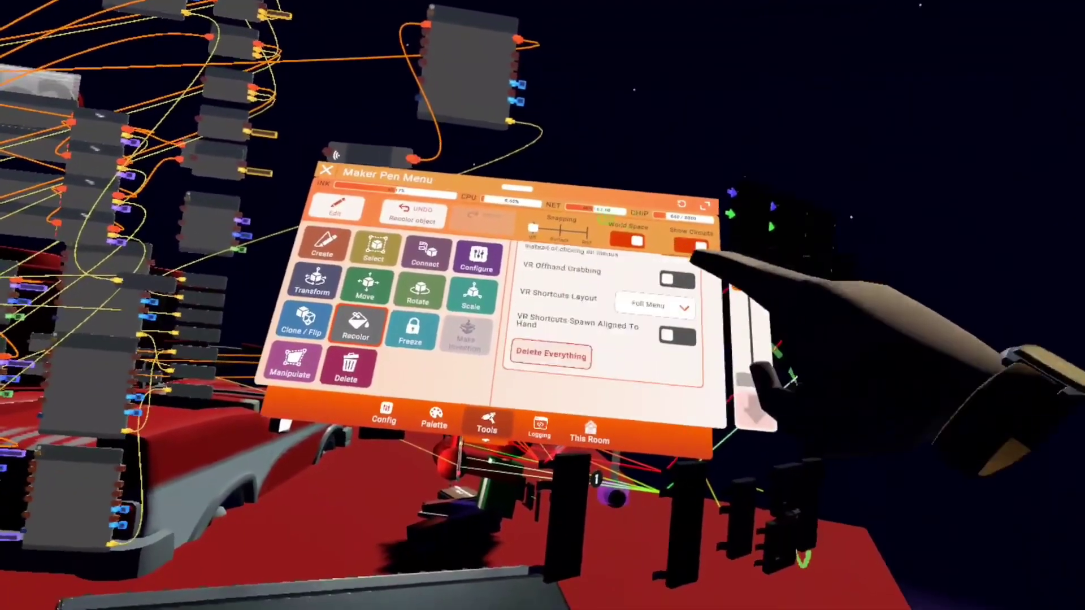
Step: Turn on Show Pivot and Show Components in the General Settings
scroll(650, 350, "up", 3)
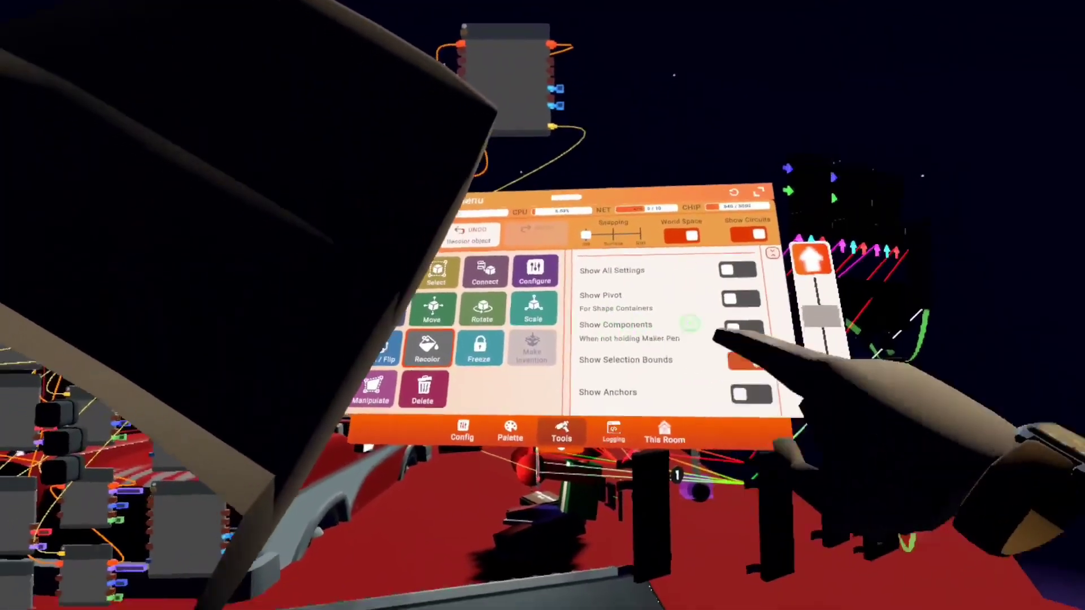
left_click(737, 361)
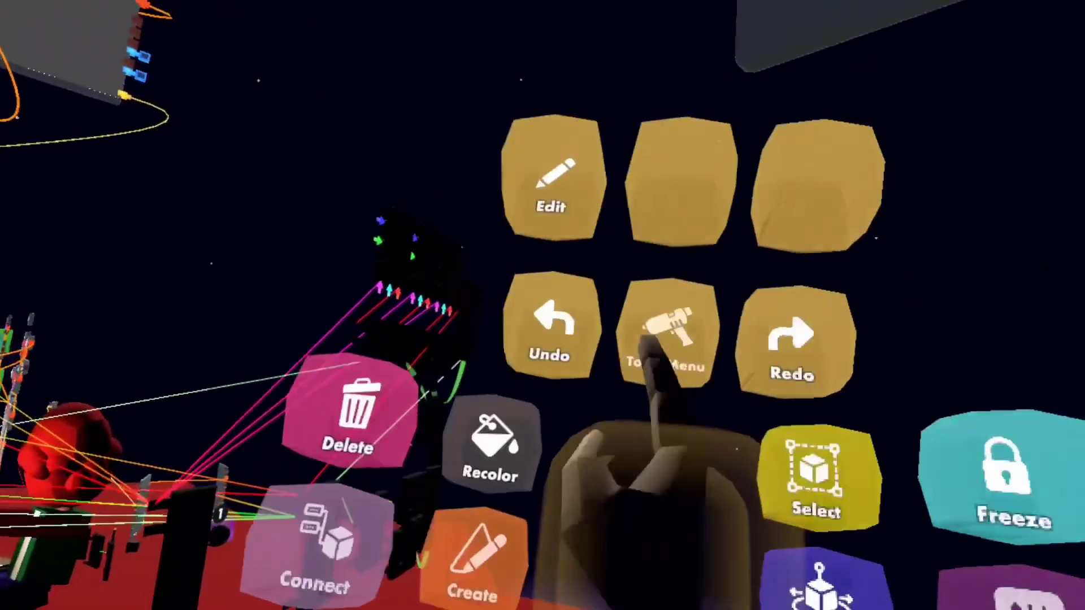
left_click(649, 339)
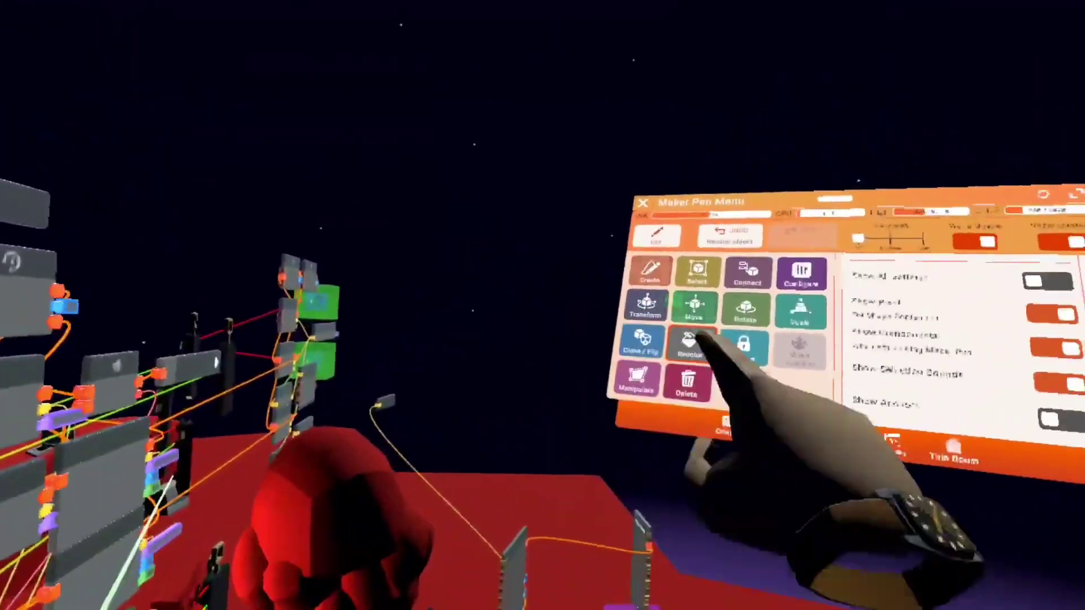
Step: Edit the red figure, select its large rounded head shape, view the selection's options, and finish editing
left_click(829, 213)
left_click(501, 391)
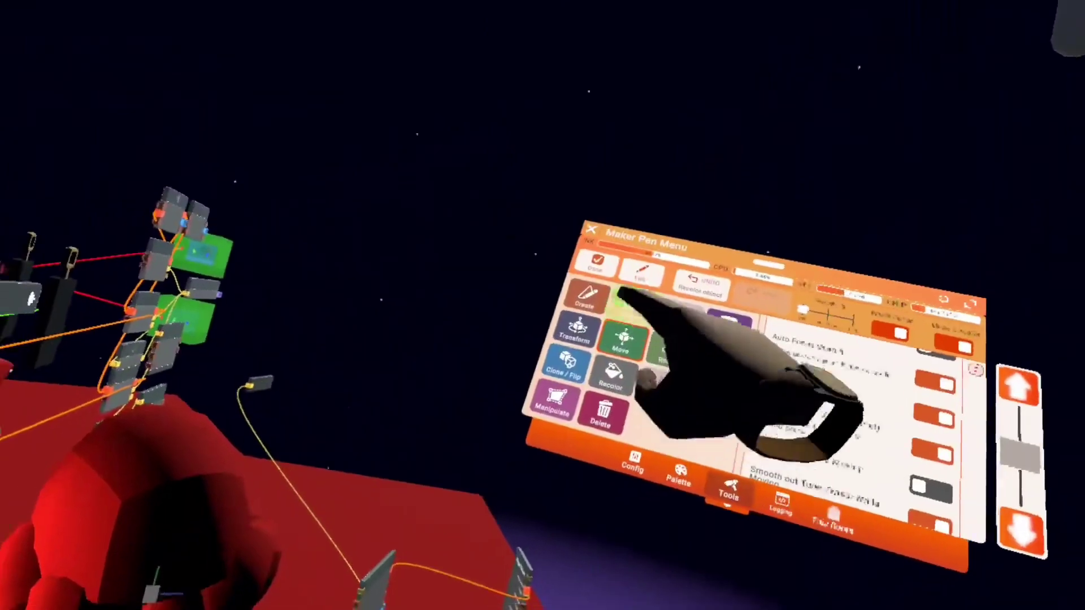
left_click(624, 297)
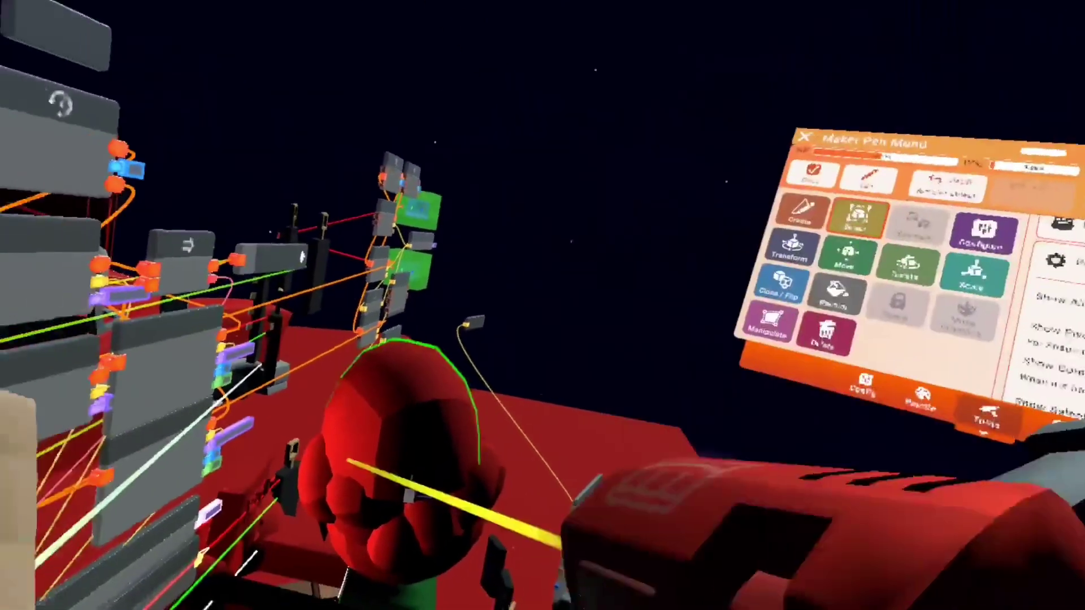
left_click(496, 446)
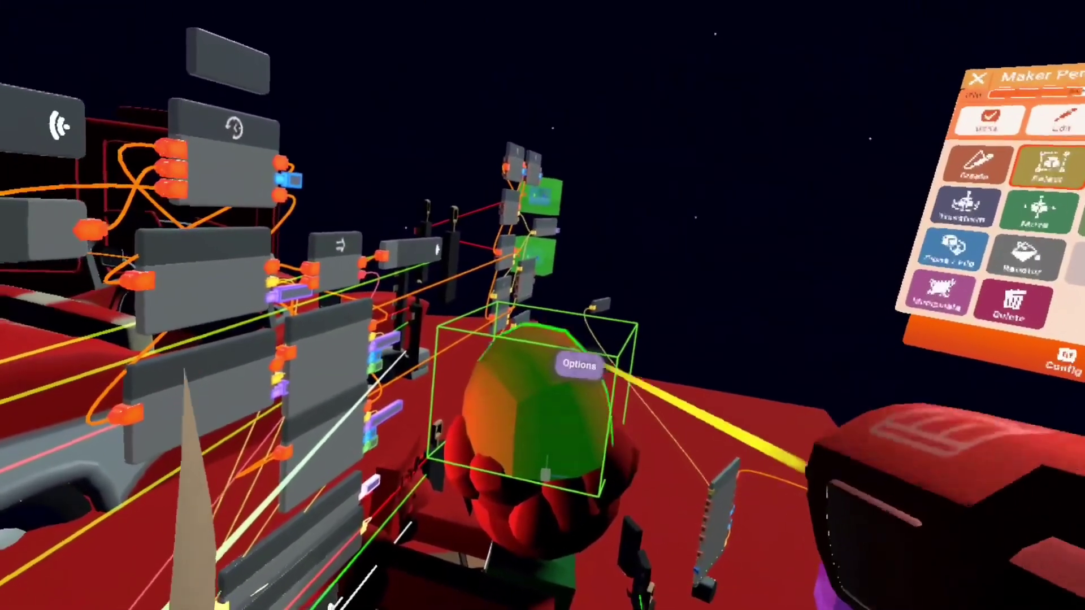
left_click(579, 364)
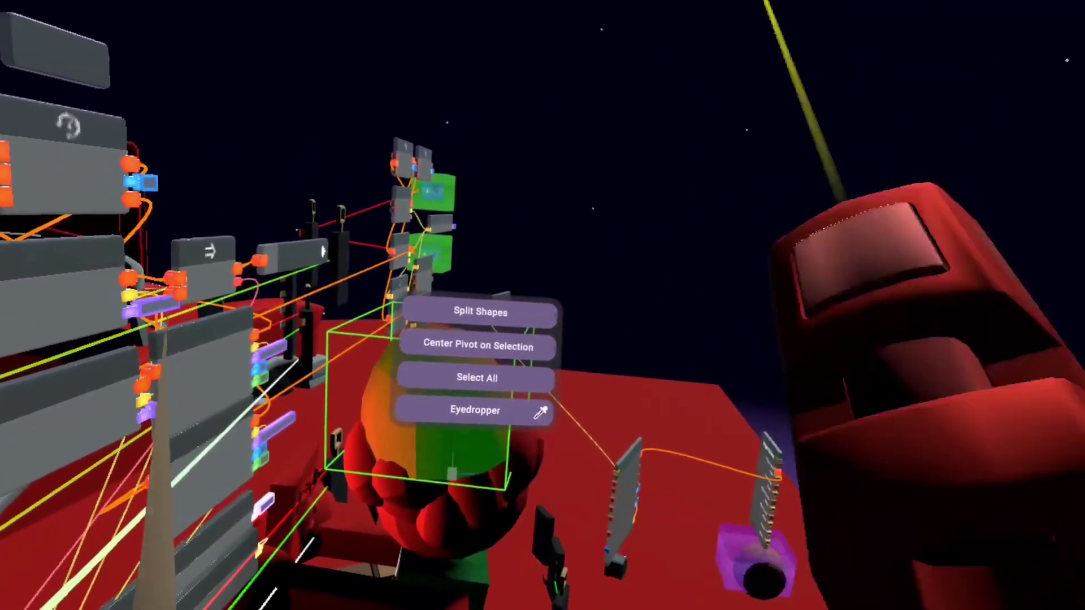
key("Escape")
left_click(898, 74)
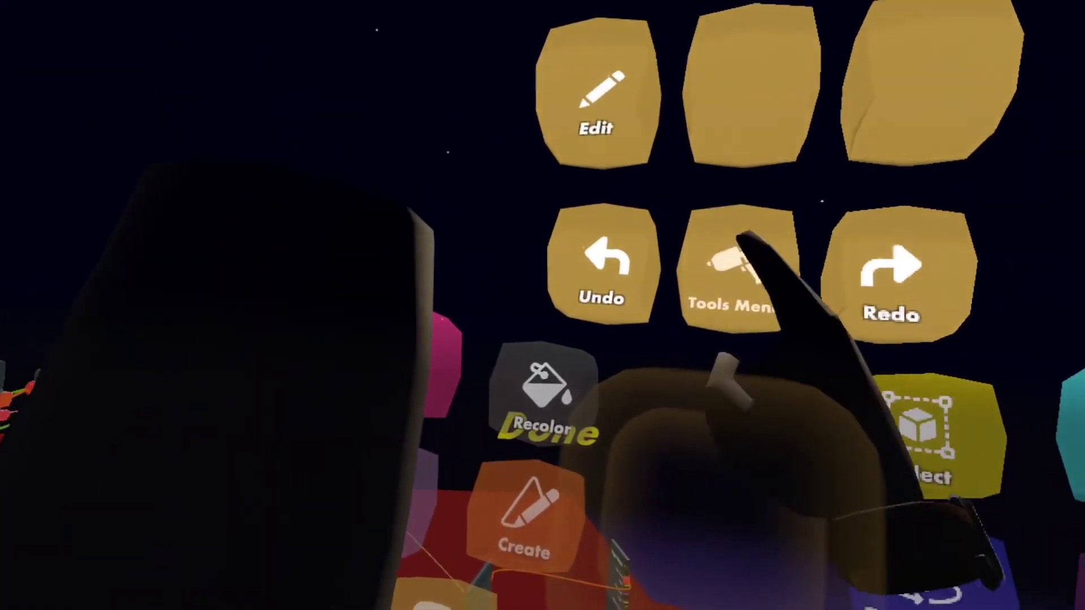
Step: Use the Rotate tool to inspect the pivot and rotation rings on the figure's head and on the nearby objects
left_click(738, 266)
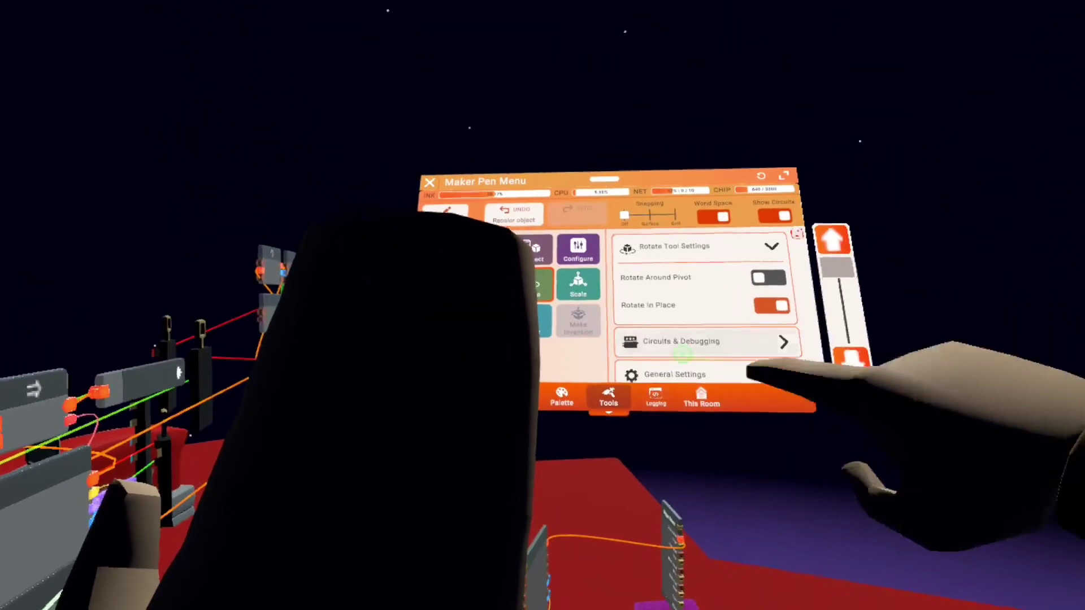
left_click(778, 261)
left_click(520, 485)
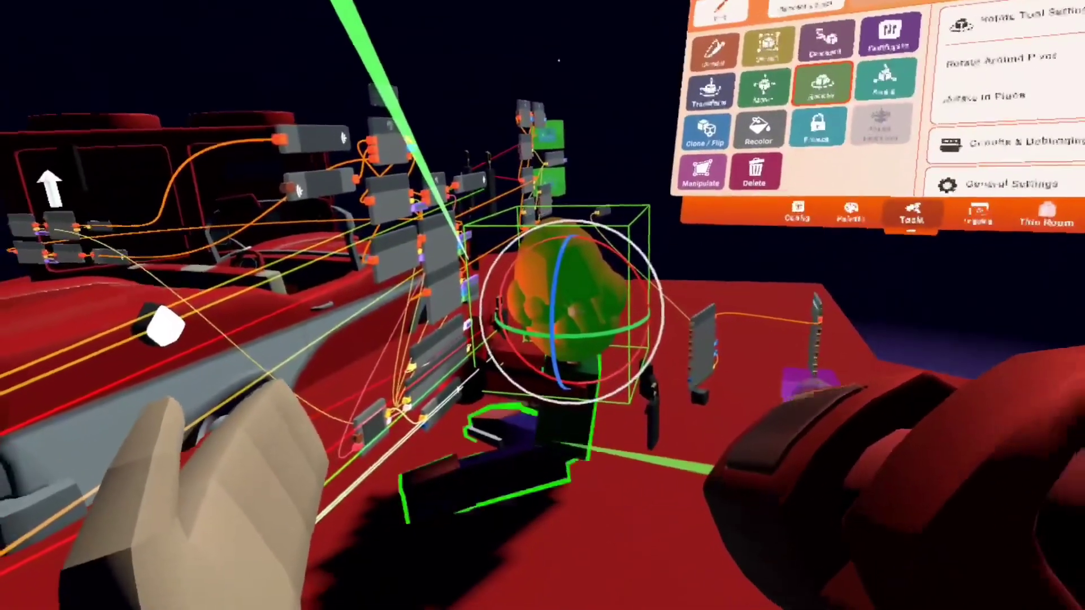
left_click(568, 440)
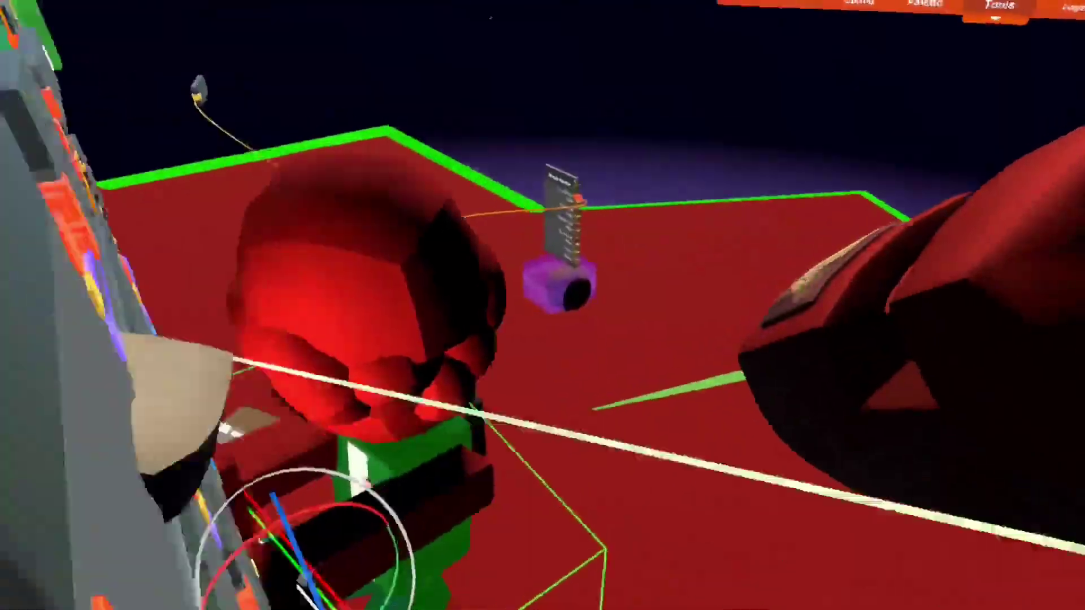
key("Escape")
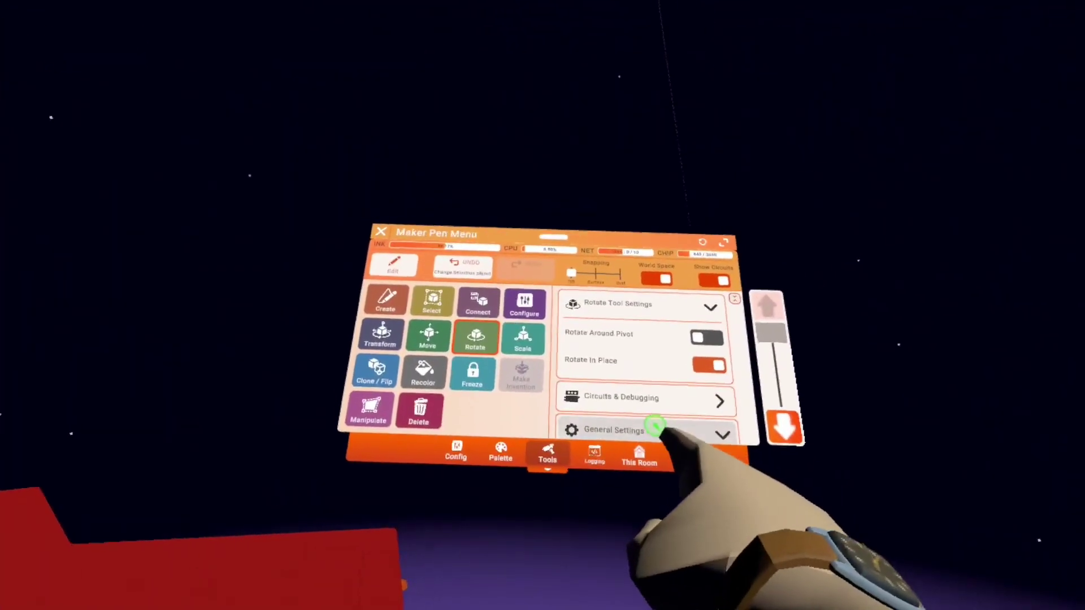
Step: Turn on Show Anchors in the General Settings and adjust the red crate beneath the plush figures vertically
left_click(655, 426)
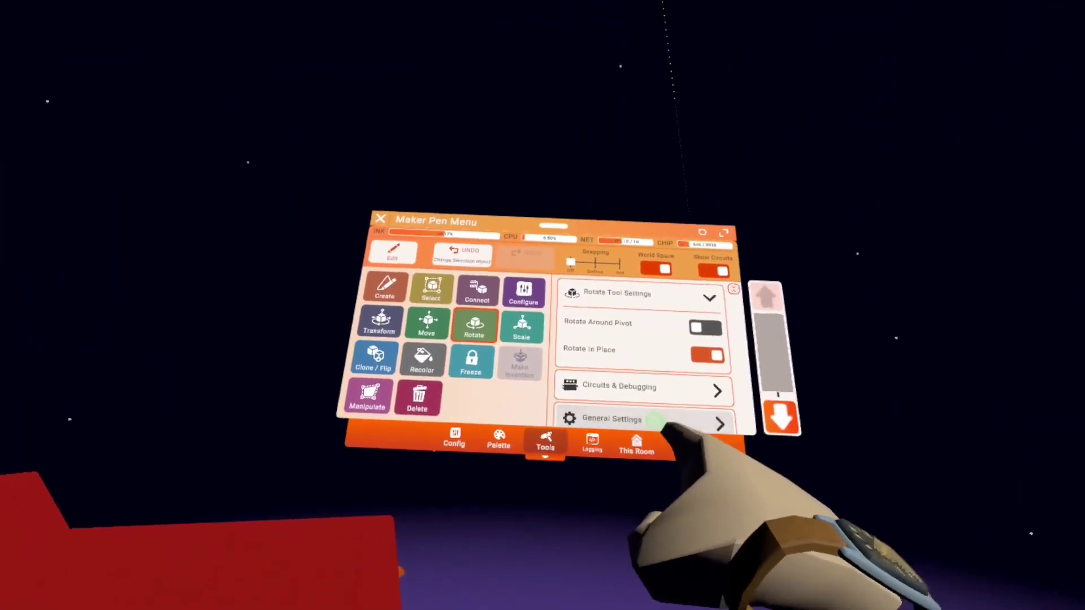
left_click_drag(655, 426, 673, 256)
left_click(642, 413)
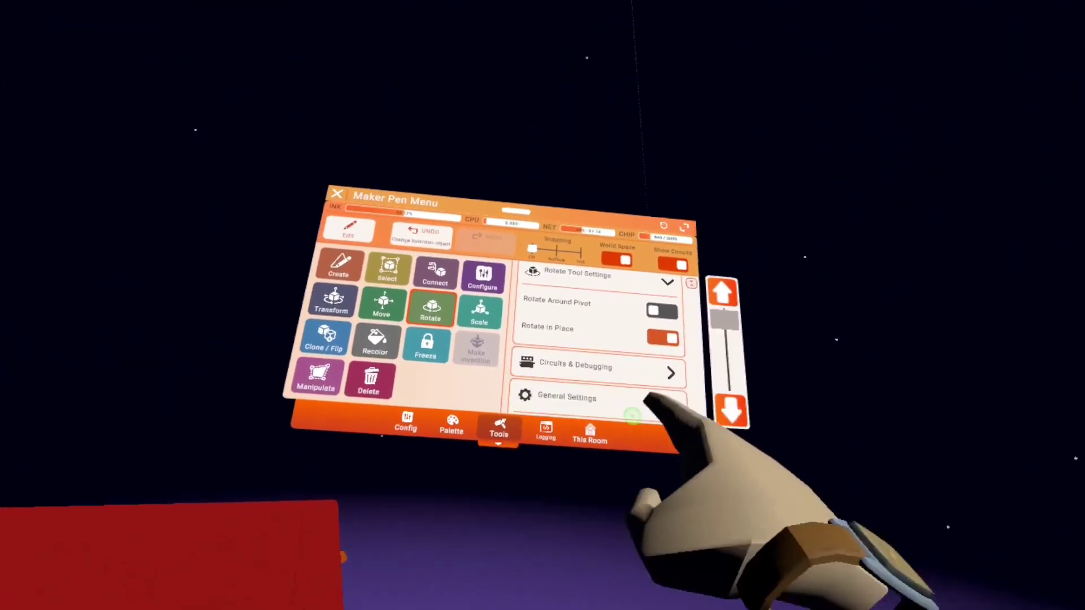
left_click_drag(634, 416, 672, 262)
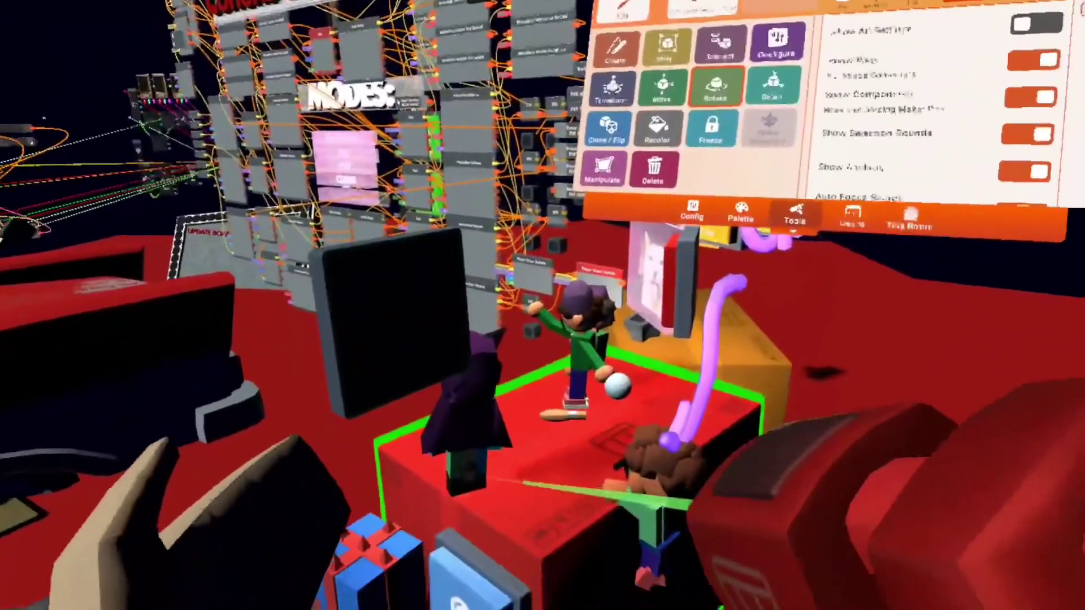
left_click(522, 482)
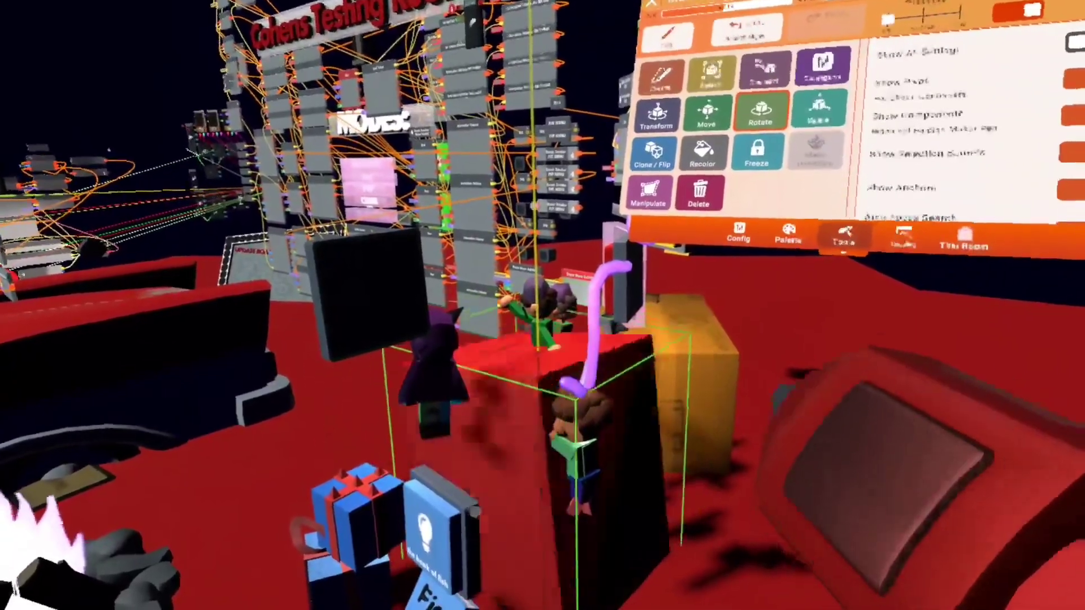
left_click_drag(535, 206, 561, 356)
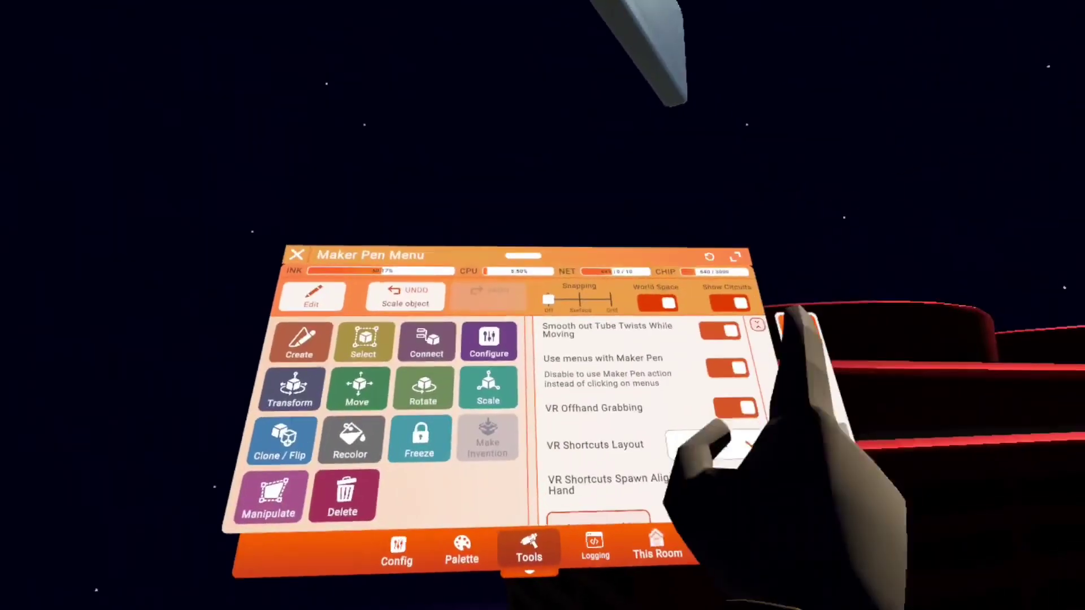
Step: Review the General Settings for tube twist smoothing, menu use with the Maker Pen, VR Offhand Grabbing and VR Shortcuts Layout
scroll(629, 500, "up", 2)
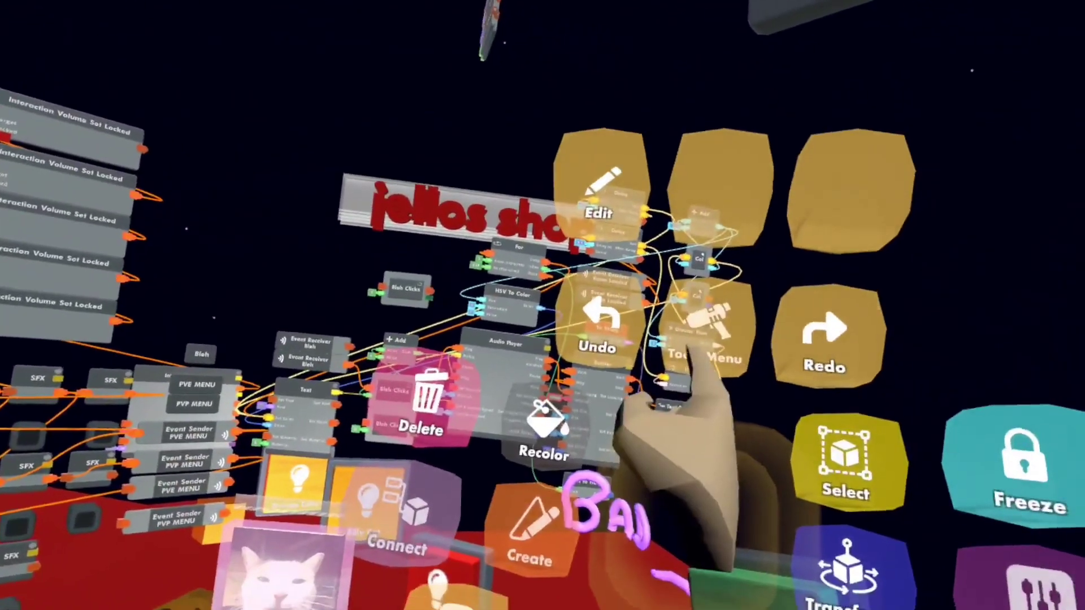
left_click(734, 348)
scroll(755, 251, "down", 4)
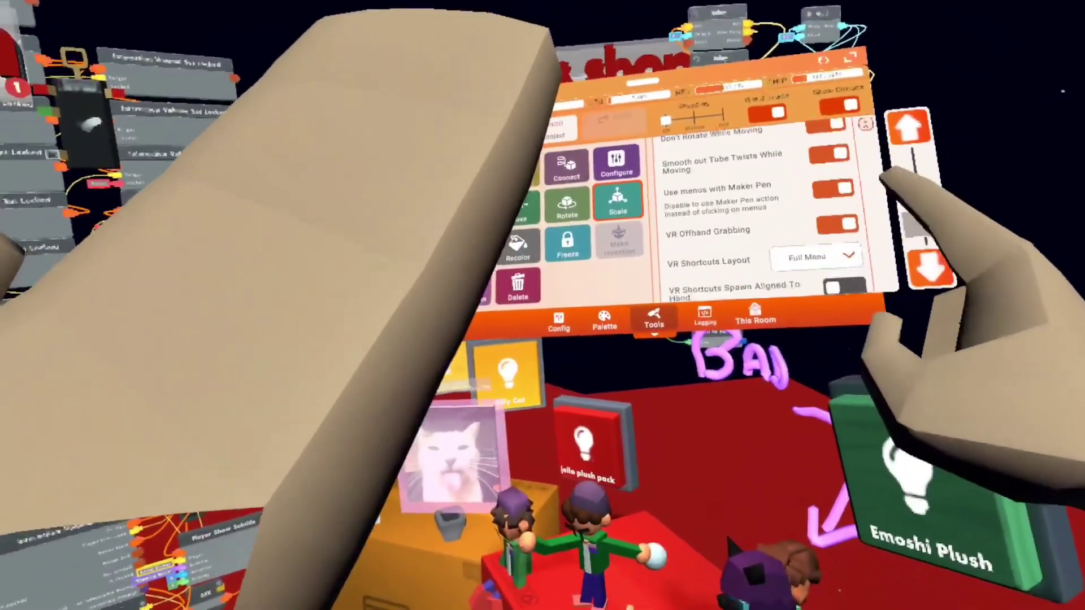
scroll(743, 287, "up", 1)
scroll(743, 286, "up", 5)
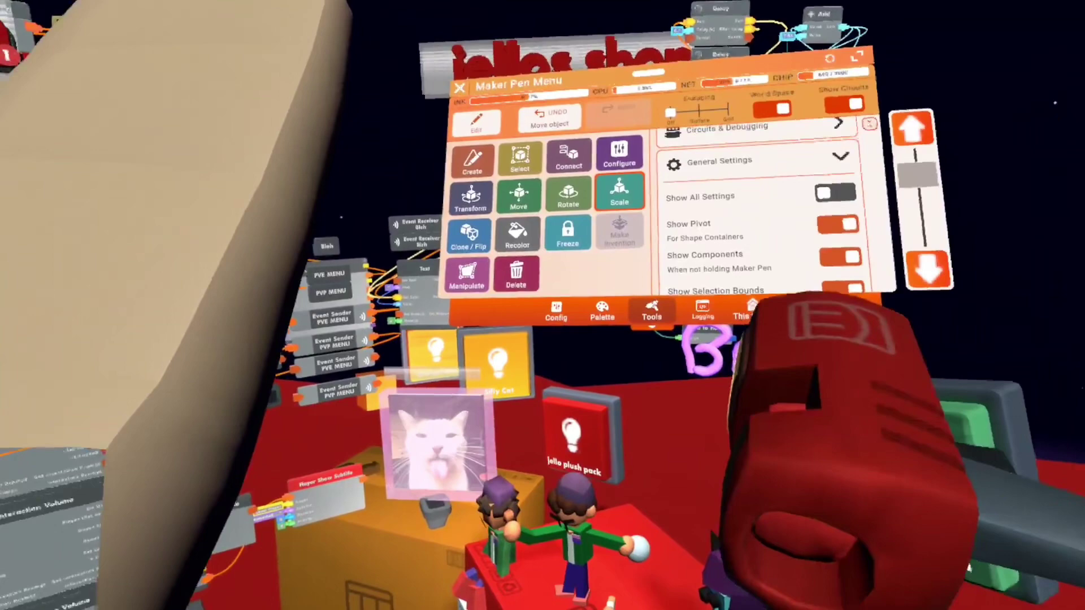
scroll(831, 265, "up", 3)
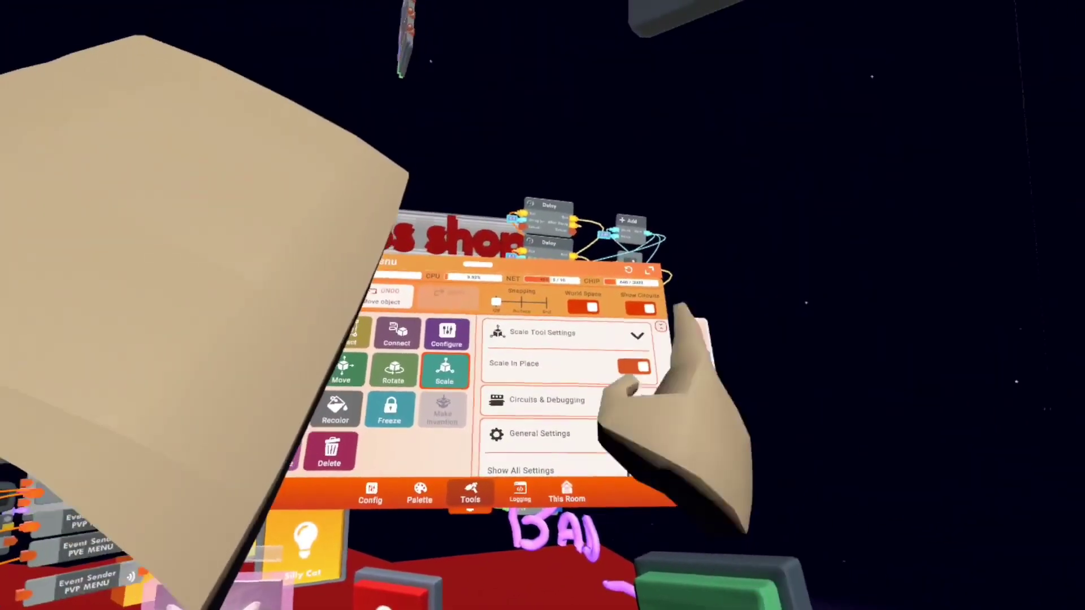
Step: Hide the room's circuits with Show Circuits and show them again
left_click(640, 308)
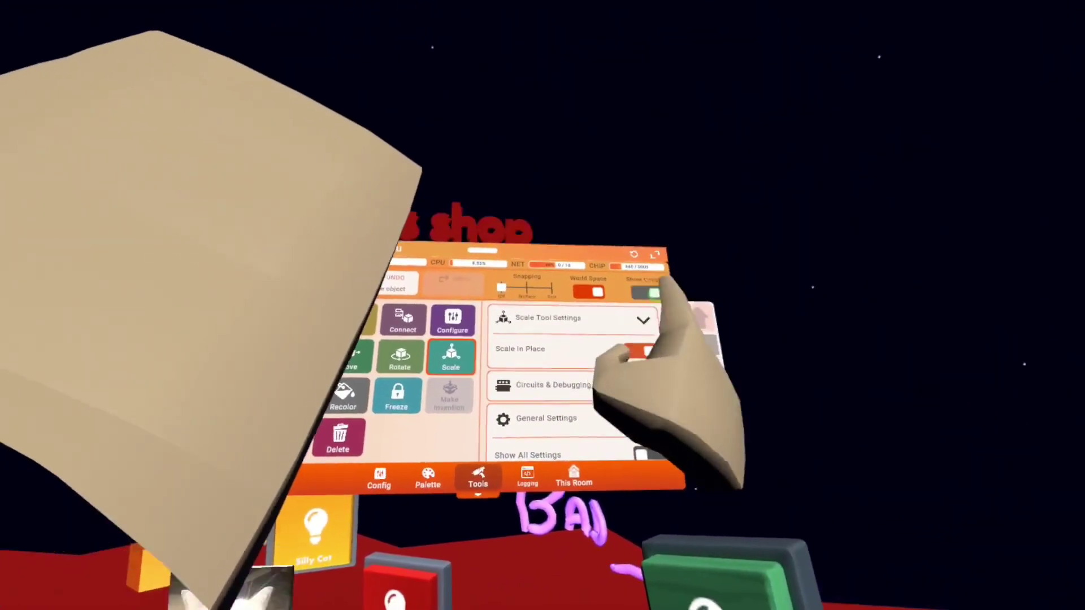
left_click(809, 291)
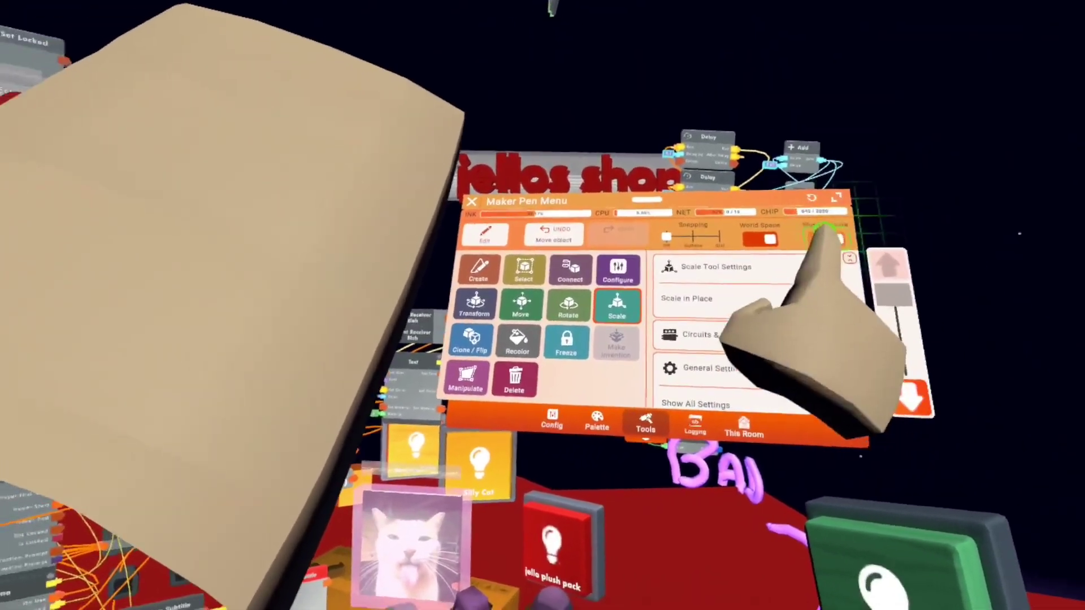
left_click(824, 237)
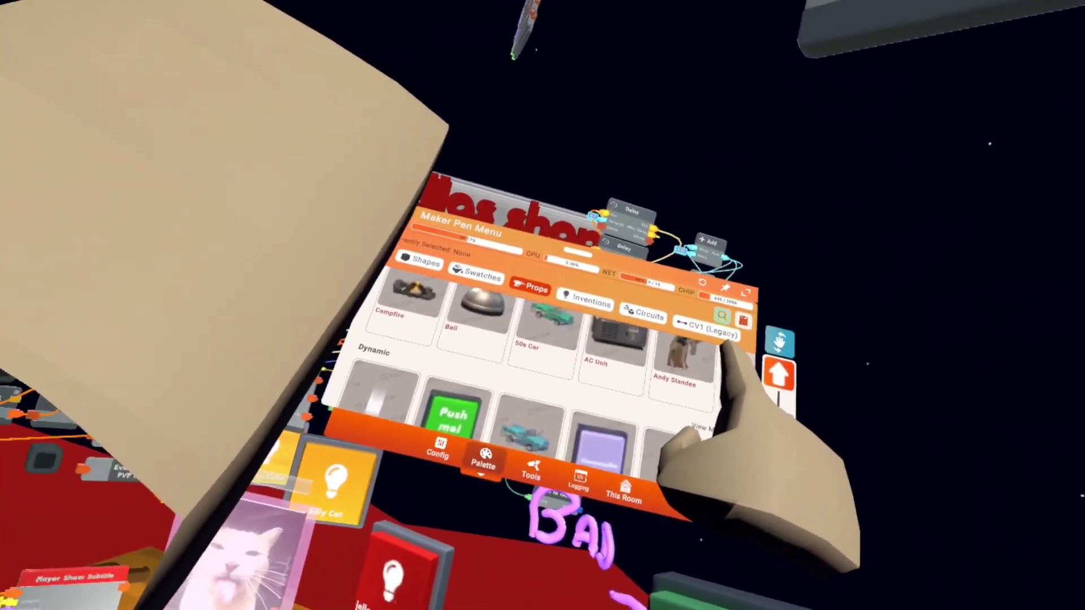
Step: View the palette's search page, return to the props, and open the clipboard
left_click(749, 251)
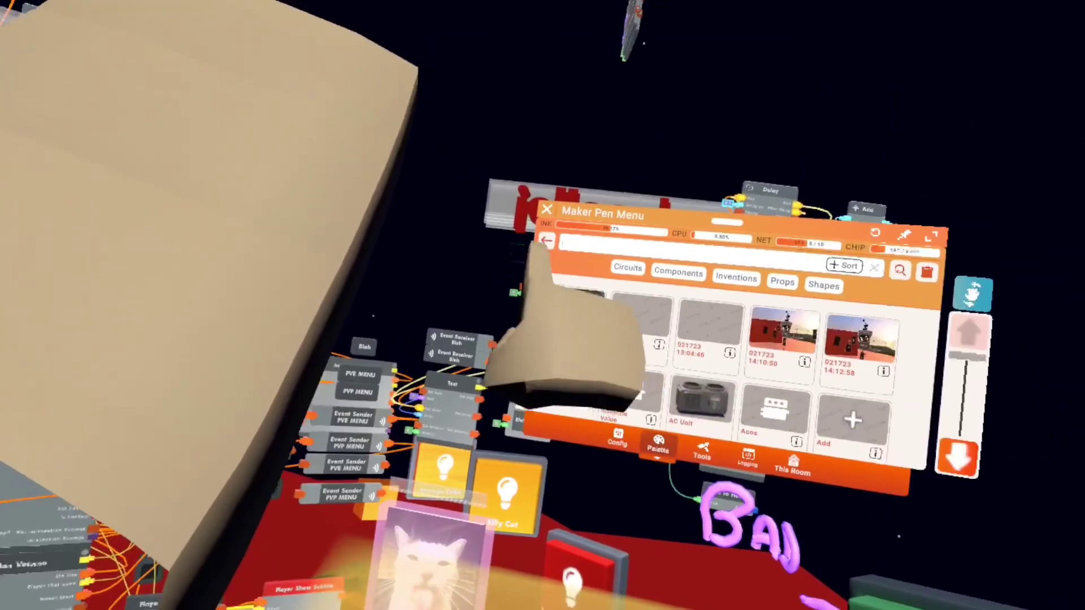
left_click(513, 216)
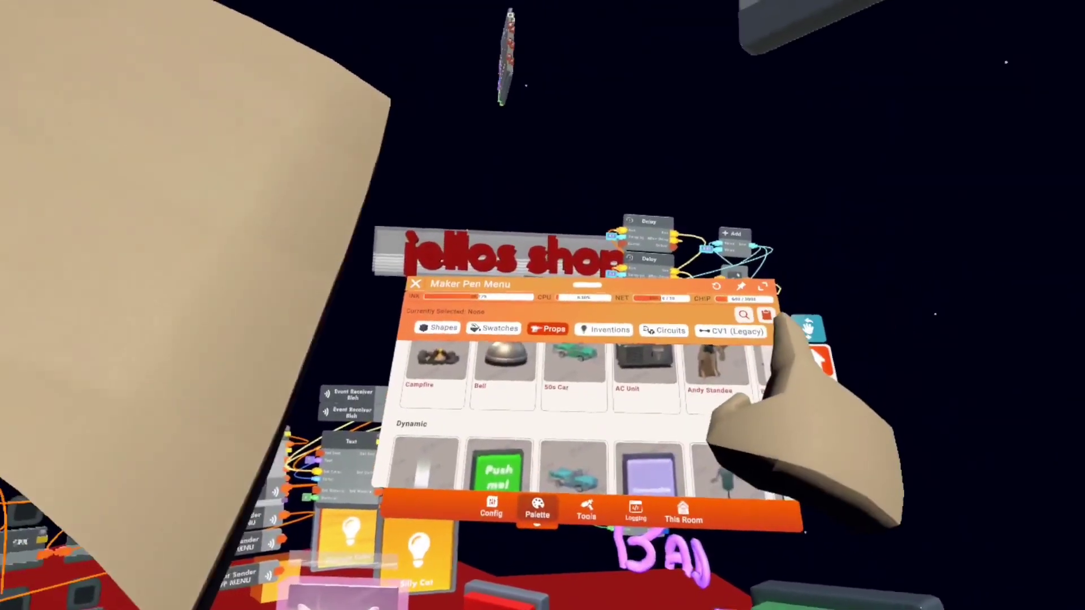
left_click(766, 315)
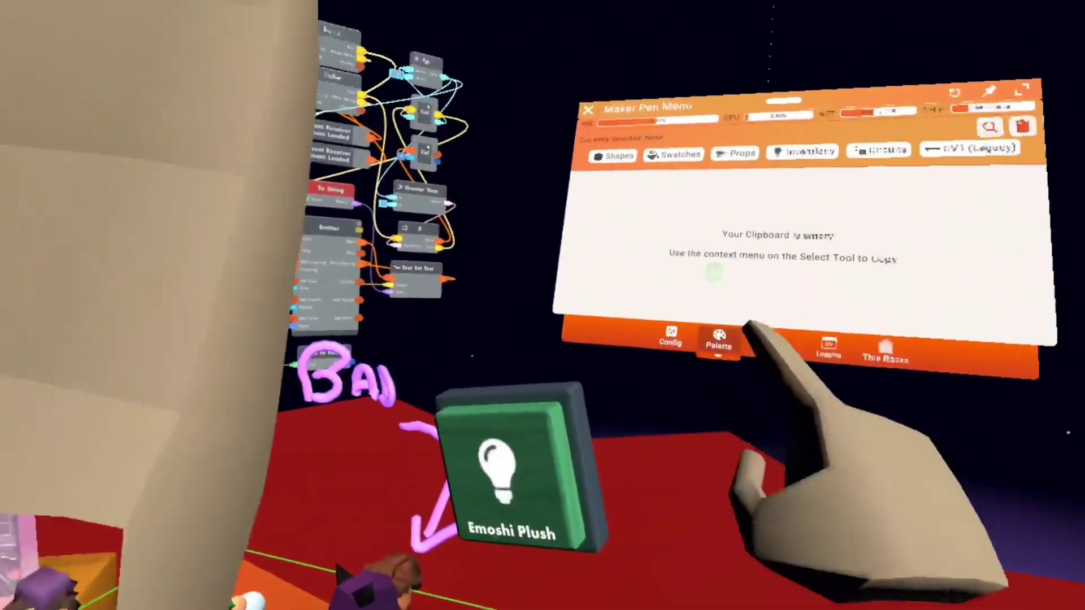
Step: Select the red crate beneath the plush figures with the Select tool and copy it through its options
left_click(659, 338)
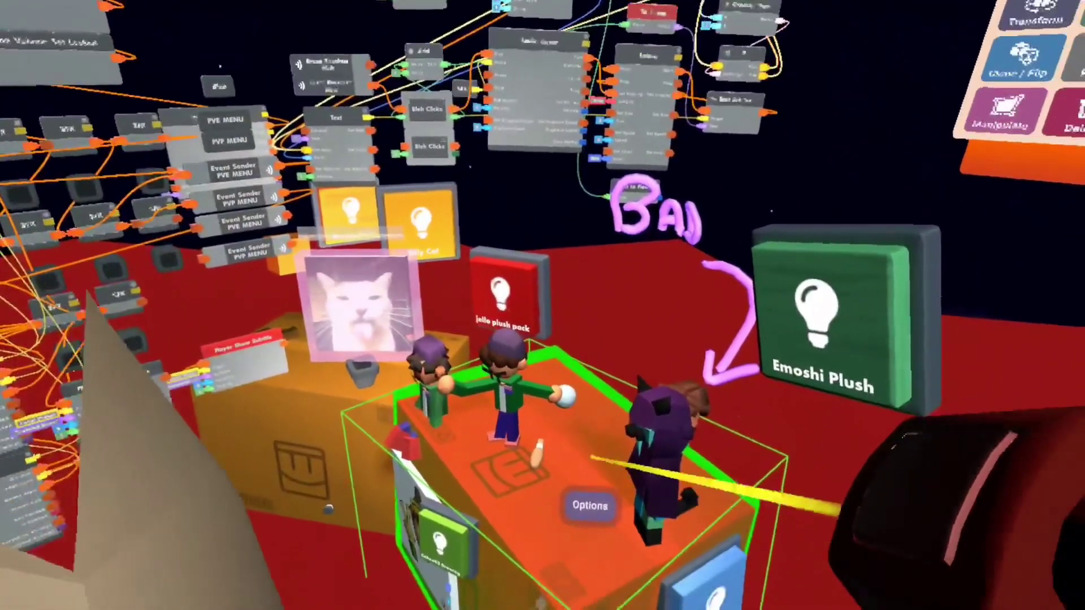
left_click(590, 506)
left_click(605, 458)
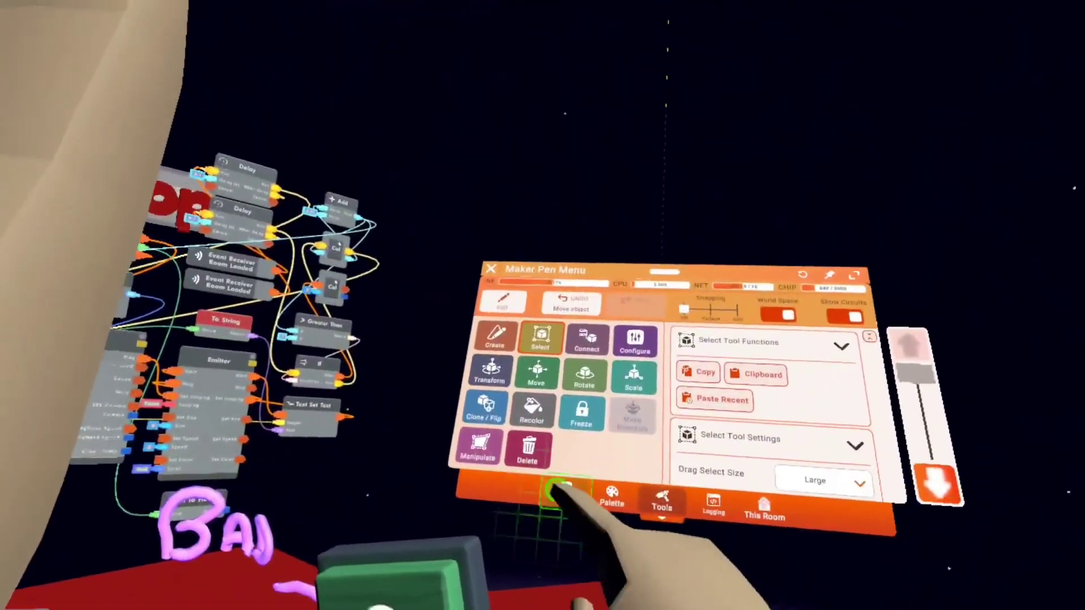
Step: Open the palette's clipboard and choose the copied crate for placing
left_click(553, 477)
left_click(589, 476)
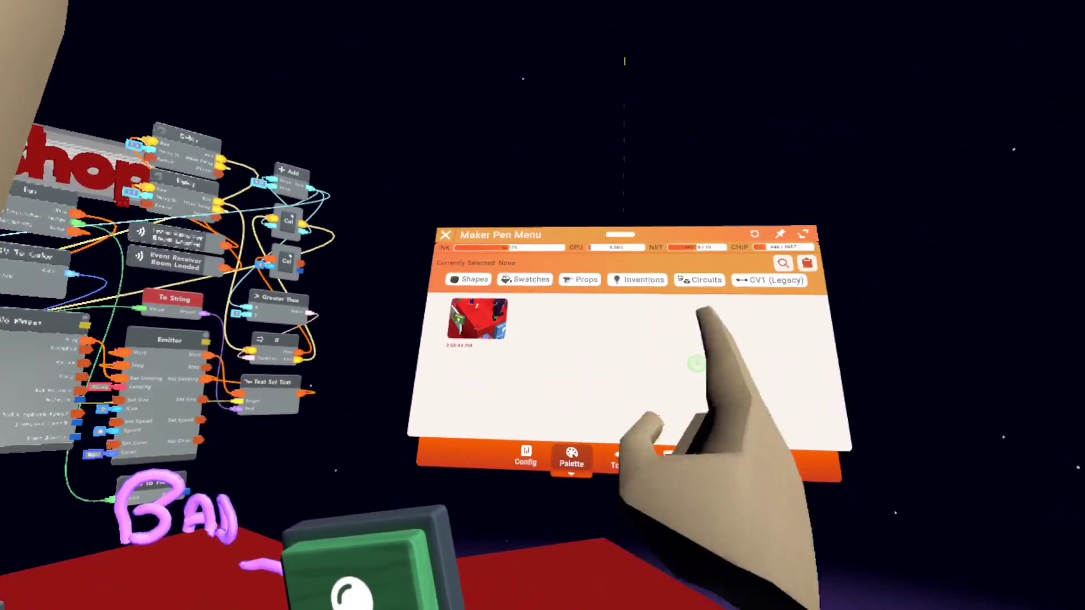
left_click(531, 325)
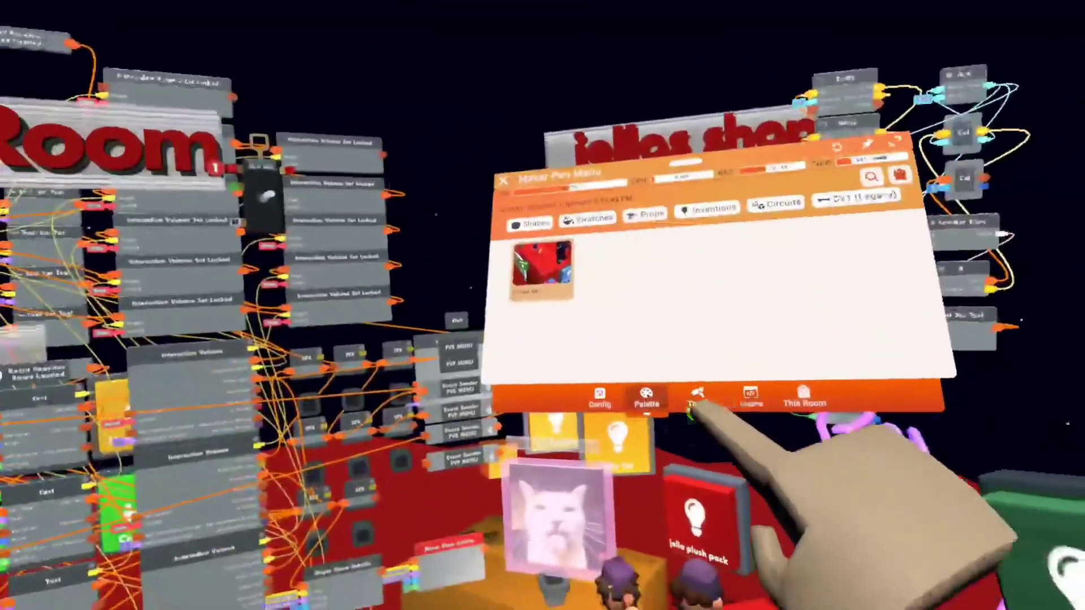
Step: View the Maker Pen menu's Tools page, then resize the menu and pin it in place
left_click(697, 399)
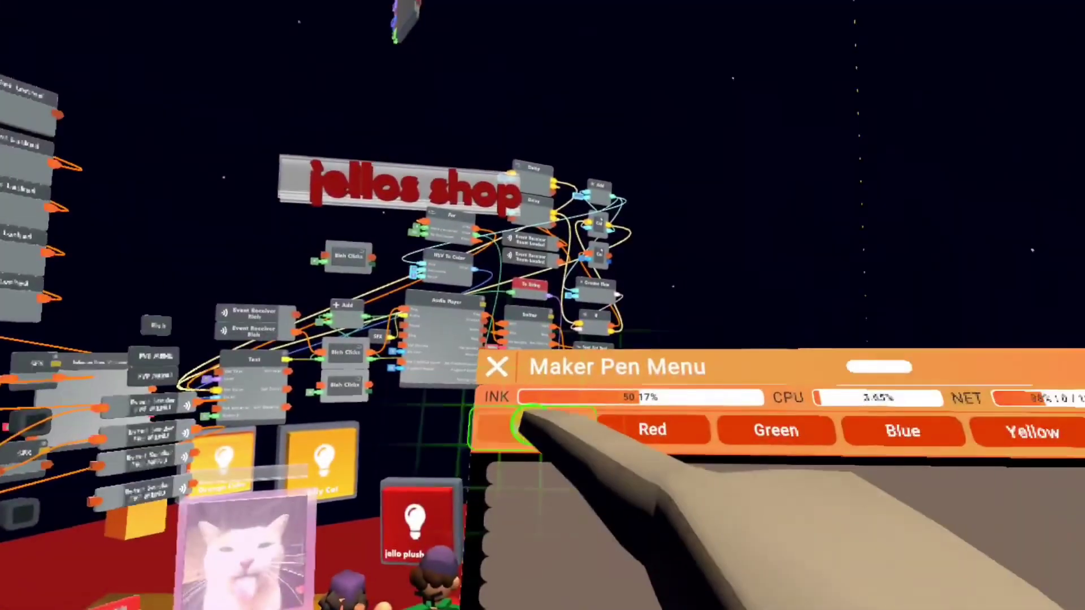
left_click(528, 428)
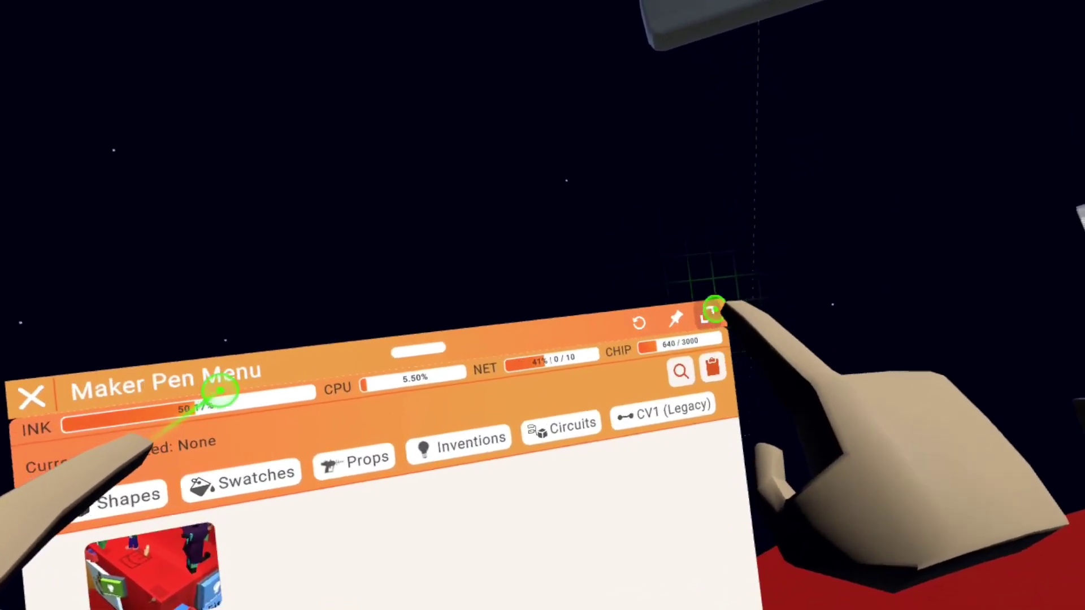
left_click_drag(714, 310, 948, 223)
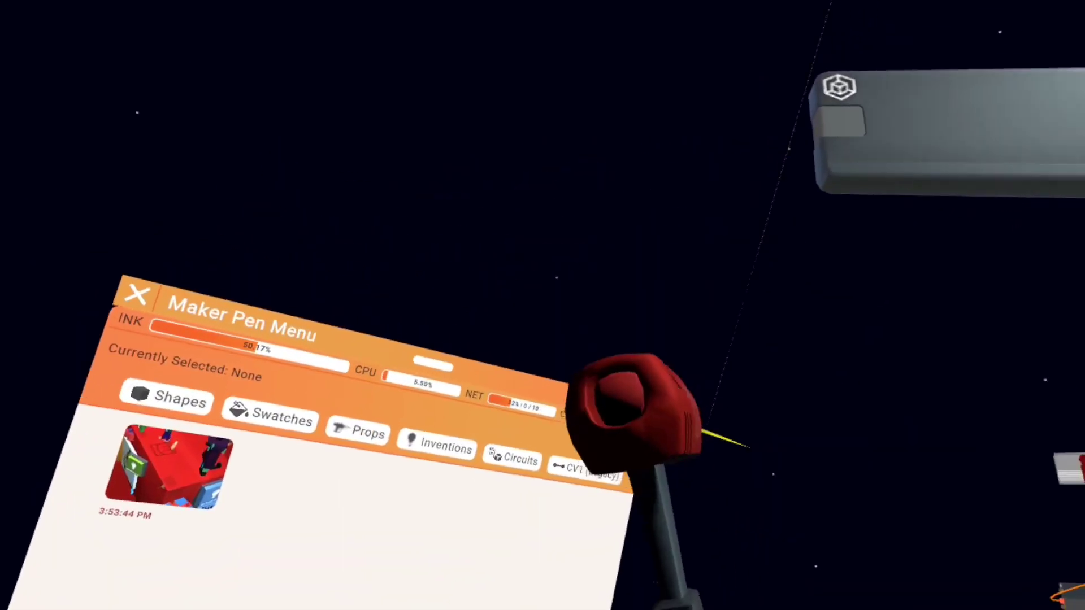
left_click(653, 343)
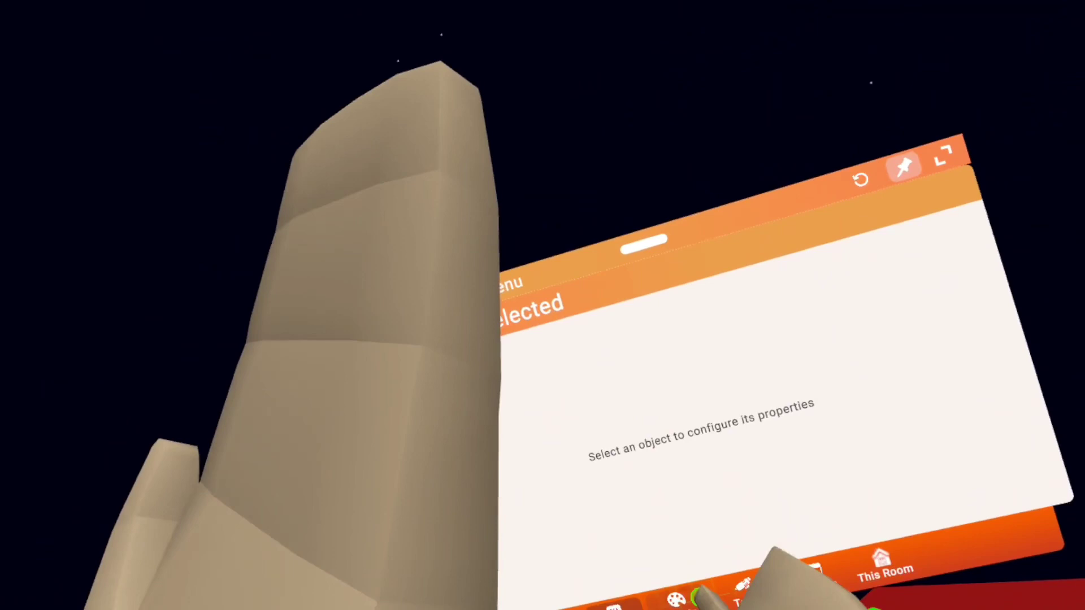
Step: Give the palette's swatch the custom color #FF727F and browse its material choices
left_click(731, 514)
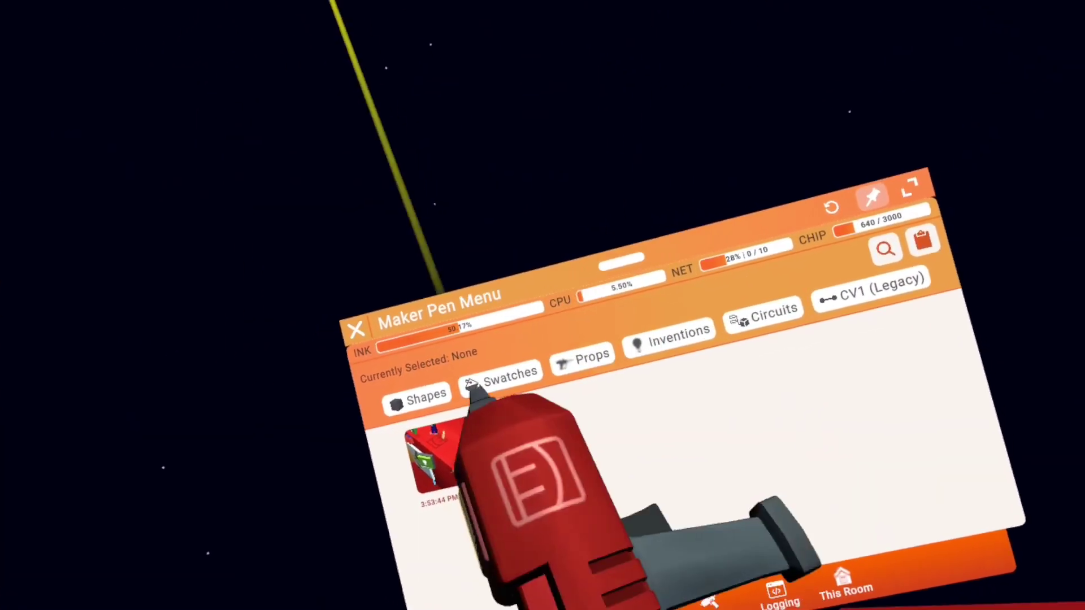
left_click(501, 381)
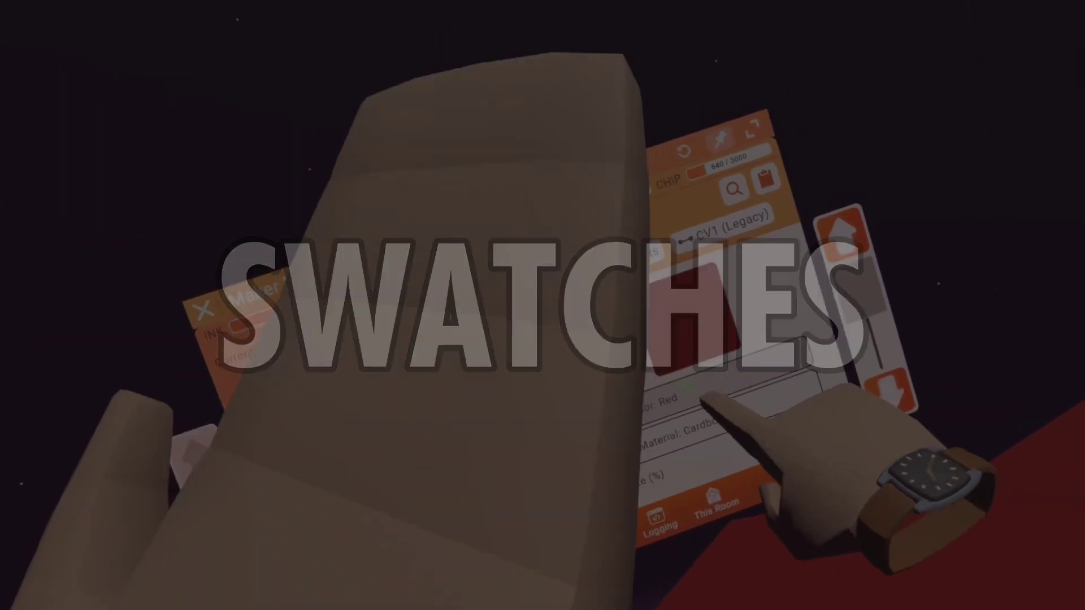
left_click(702, 402)
scroll(532, 496, "down", 6)
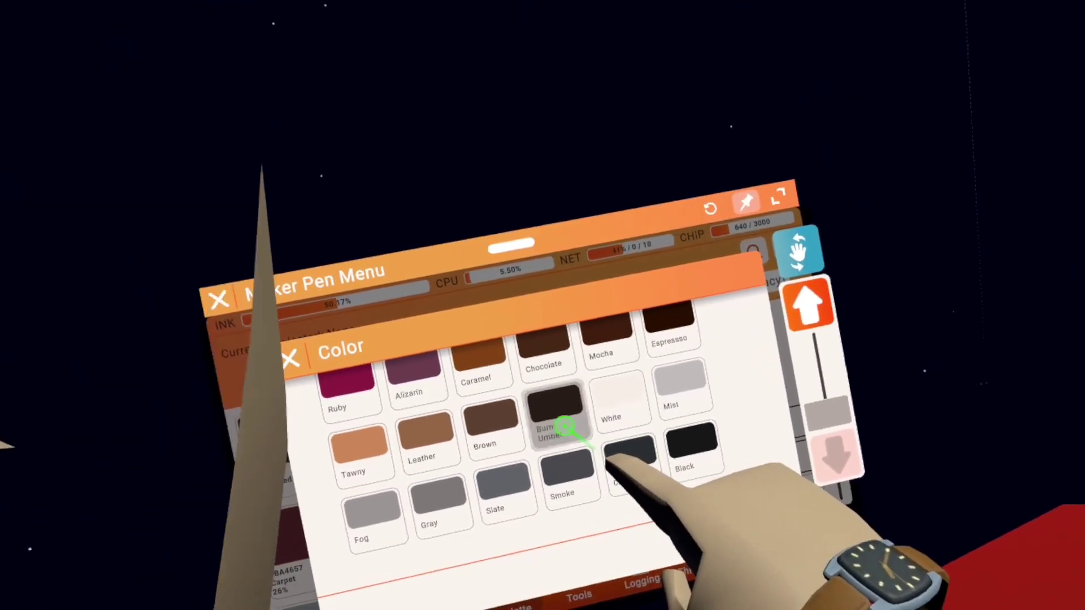
left_click(559, 421)
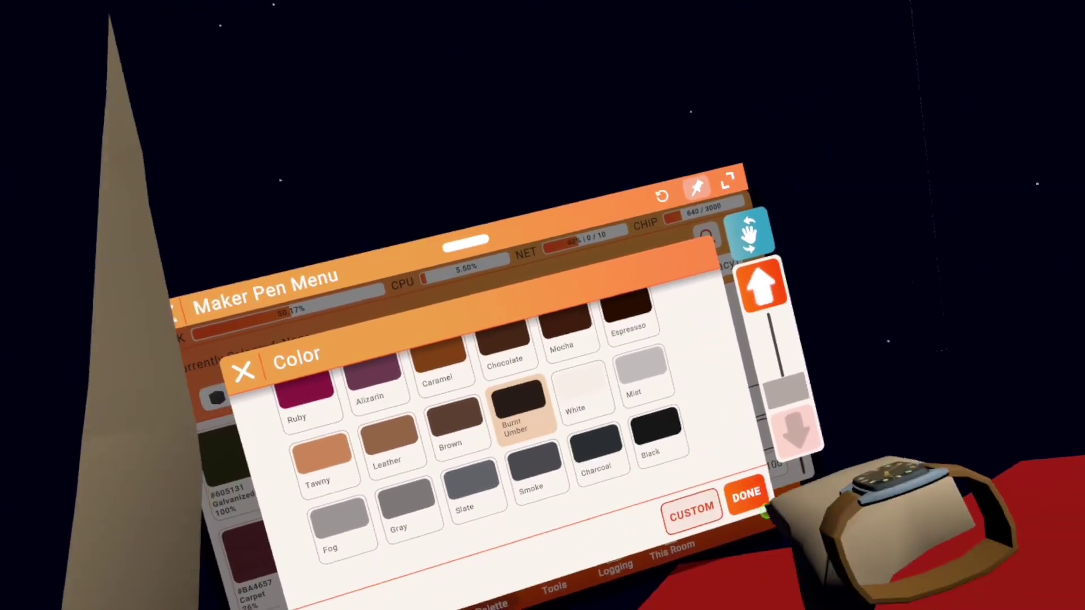
left_click(678, 495)
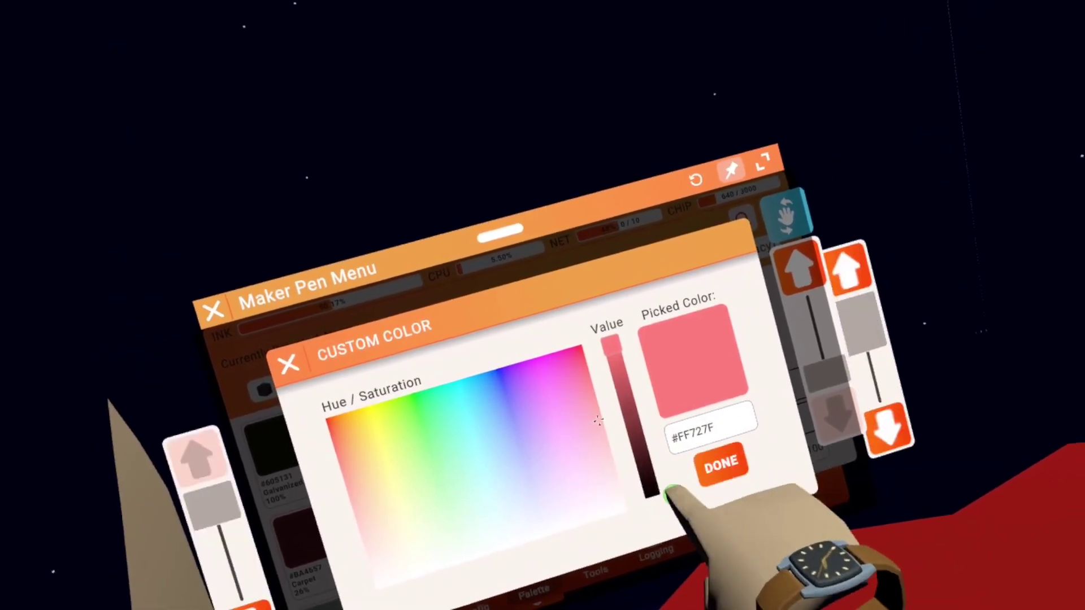
left_click(721, 464)
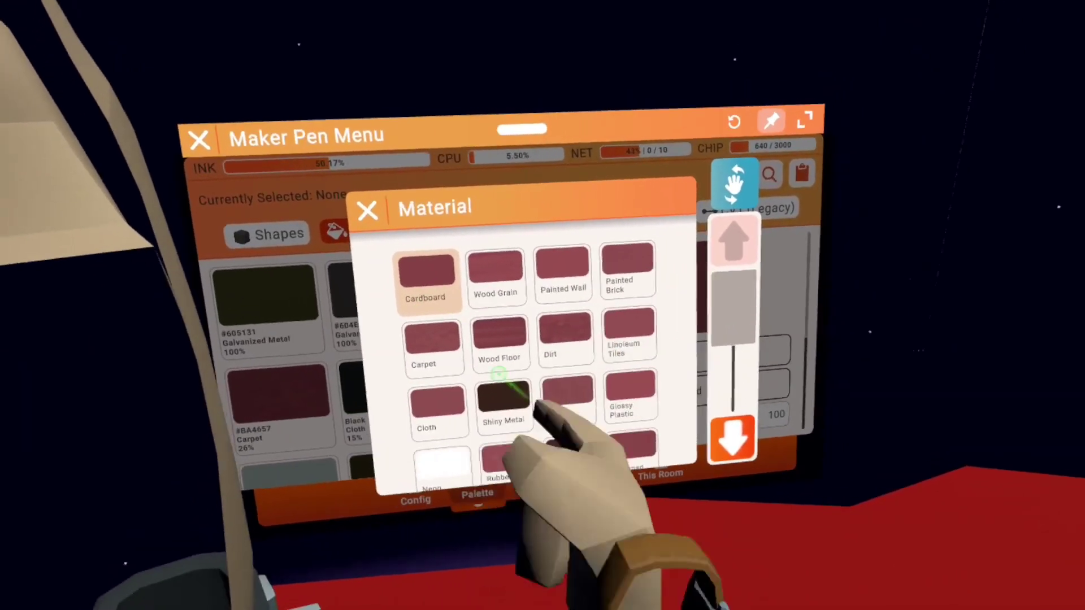
left_click_drag(506, 381, 673, 172)
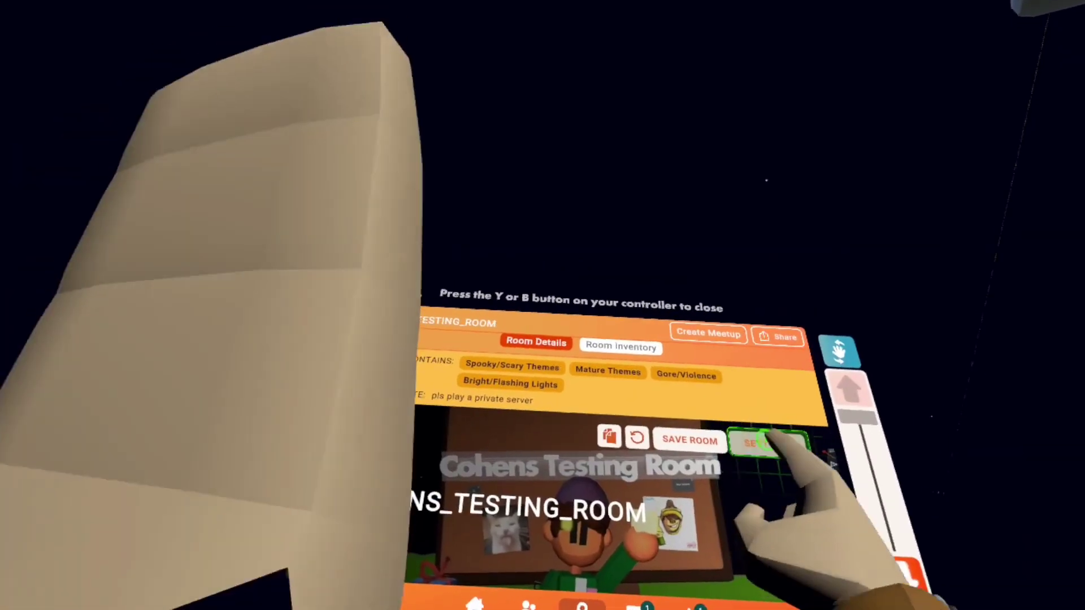
Step: Open the settings of the room's UPDATEDHUBROOM subroom
left_click(772, 454)
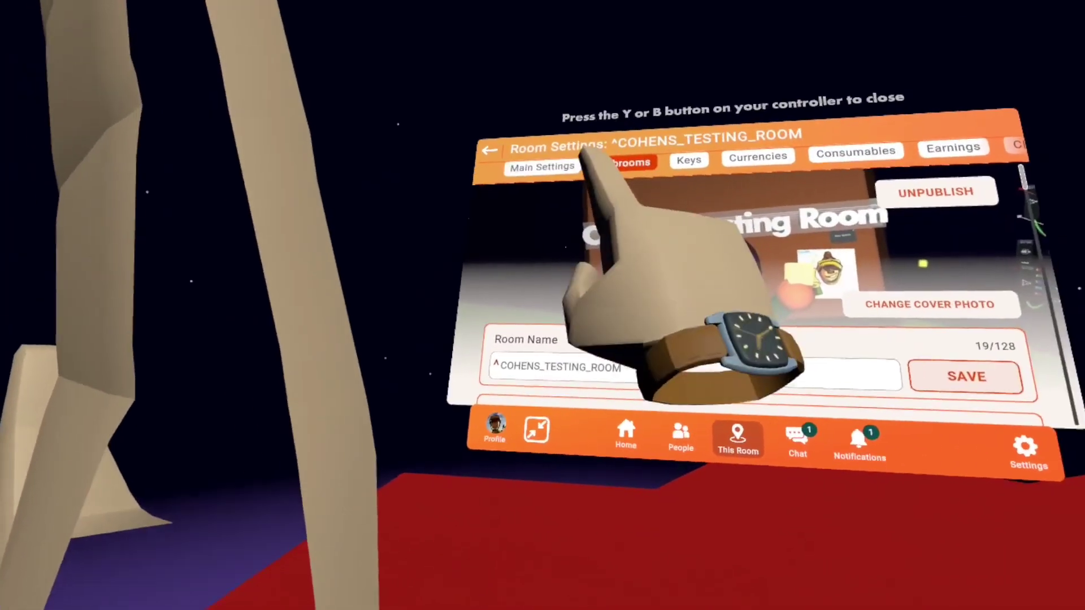
left_click(620, 163)
left_click_drag(686, 344, 803, 169)
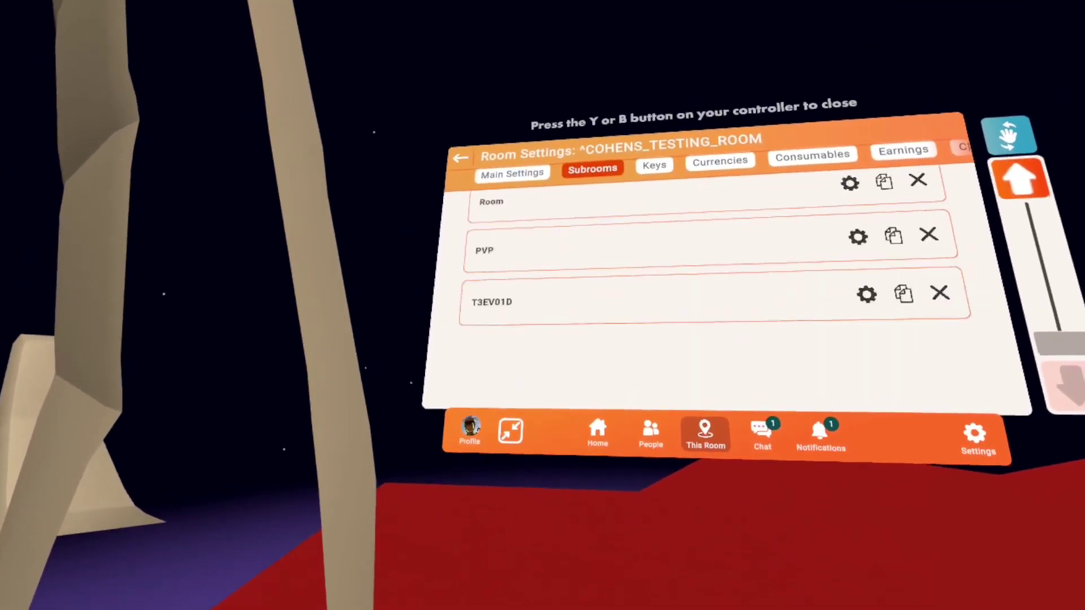
scroll(706, 254, "up", 3)
left_click(741, 214)
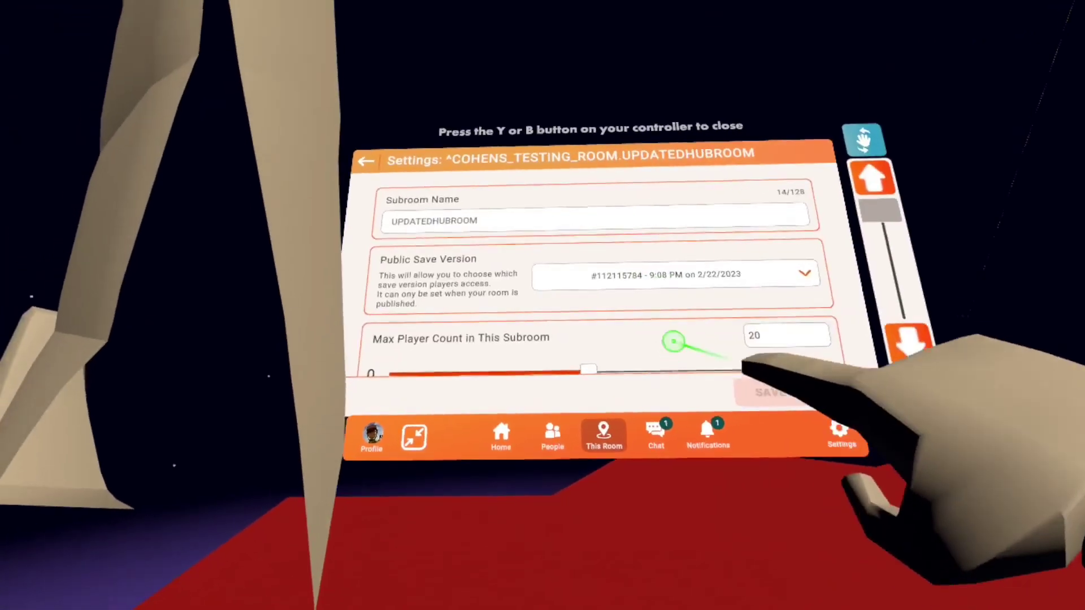
Step: Turn off Use new Material for the UPDATEDHUBROOM subroom and save the settings
scroll(673, 341, "down", 10)
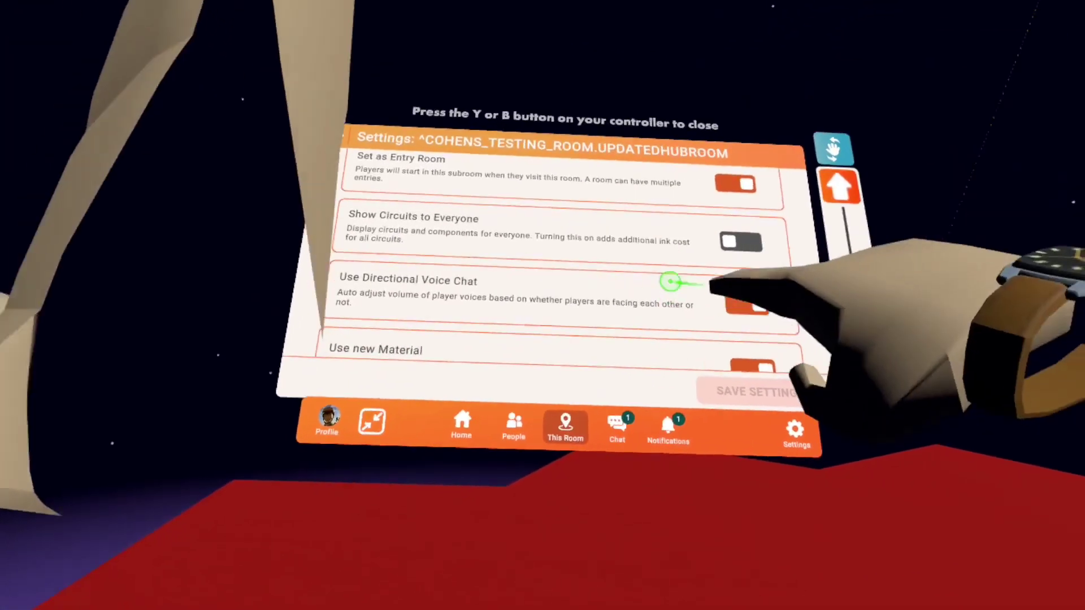
scroll(670, 281, "down", 3)
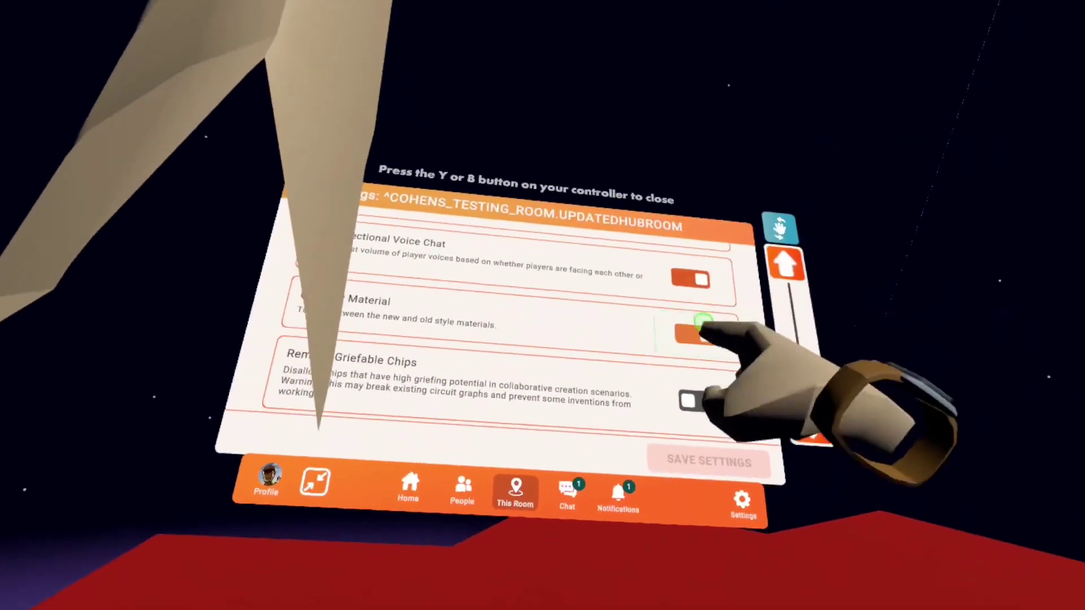
left_click(701, 325)
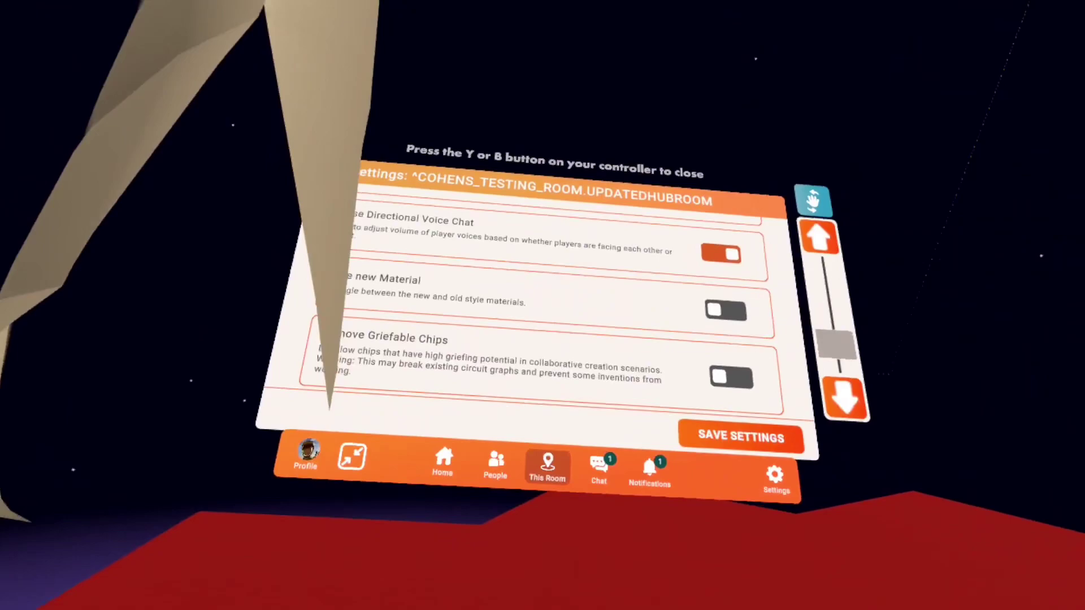
left_click(741, 436)
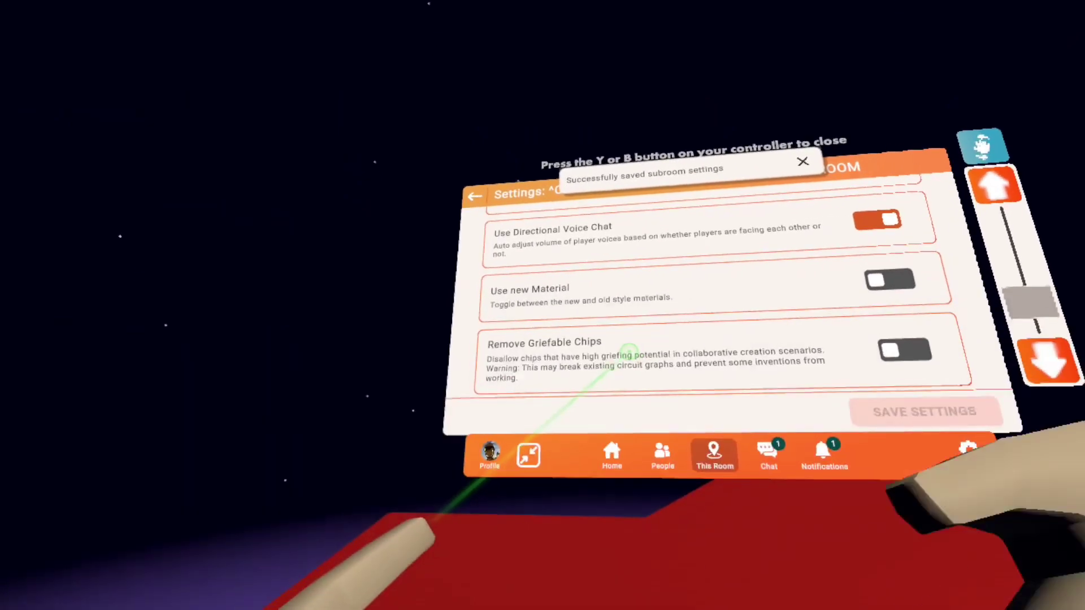
Step: Review the remaining subroom settings and browse the swatch materials in the Maker Pen palette
left_click_drag(579, 329, 580, 245)
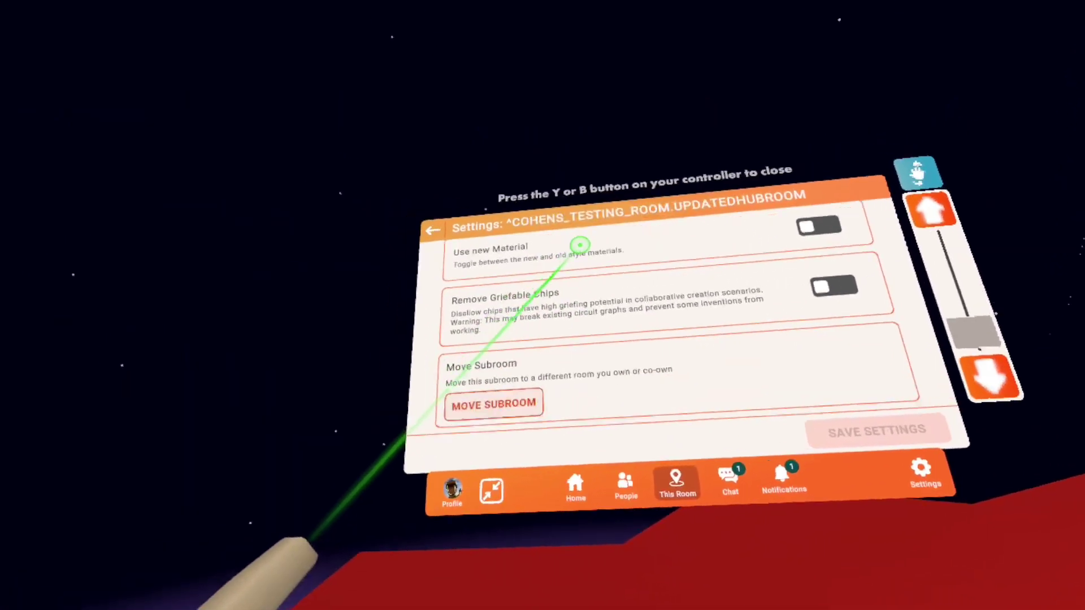
scroll(552, 502, "up", 3)
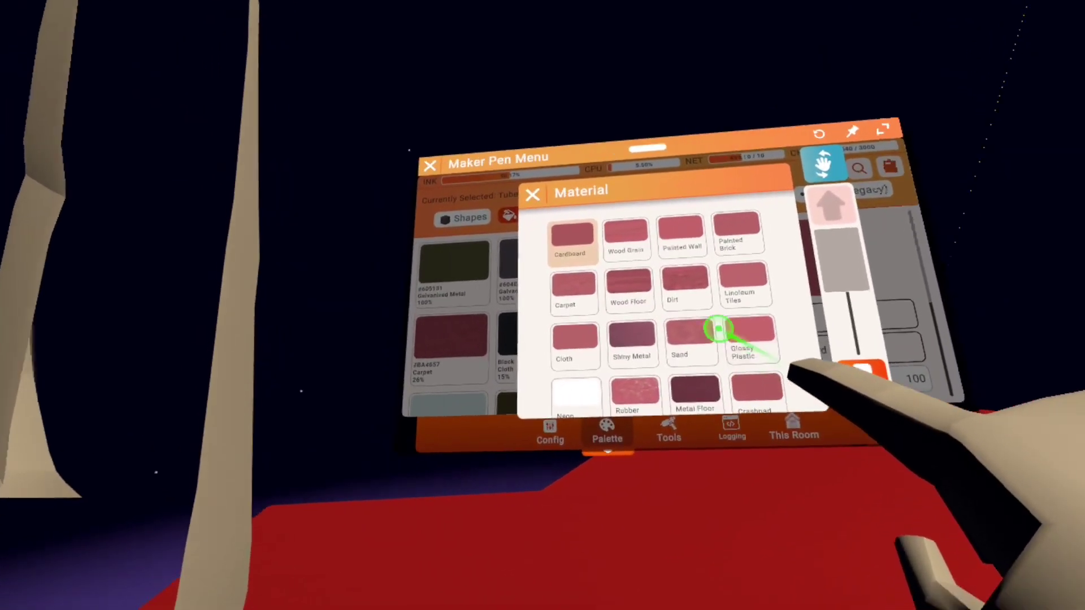
mouse_move(697, 193)
left_mouse_down()
mouse_move(694, 143)
mouse_move(704, 203)
left_mouse_up()
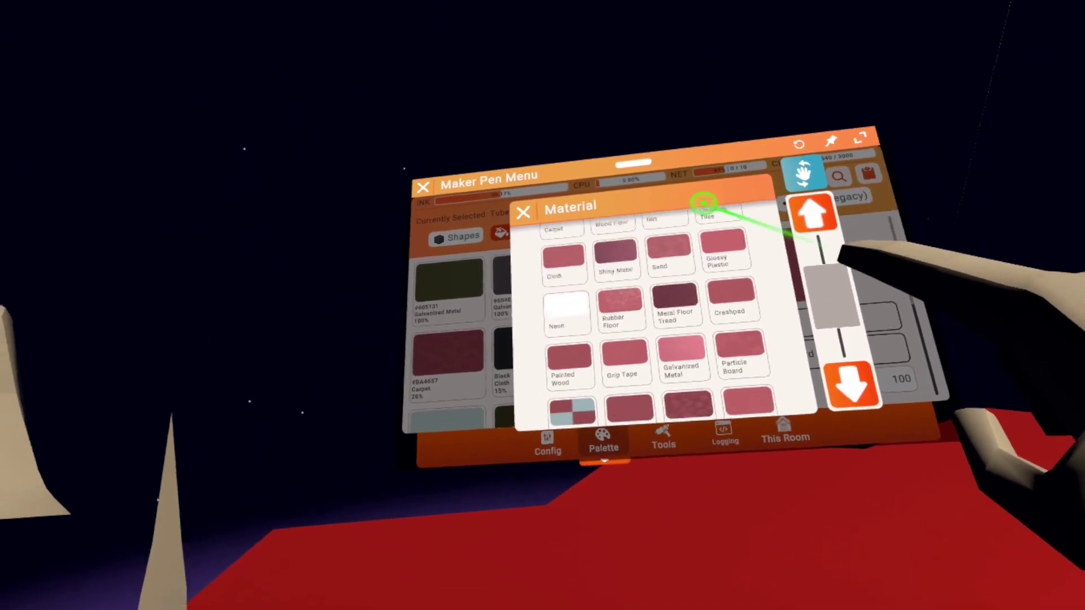